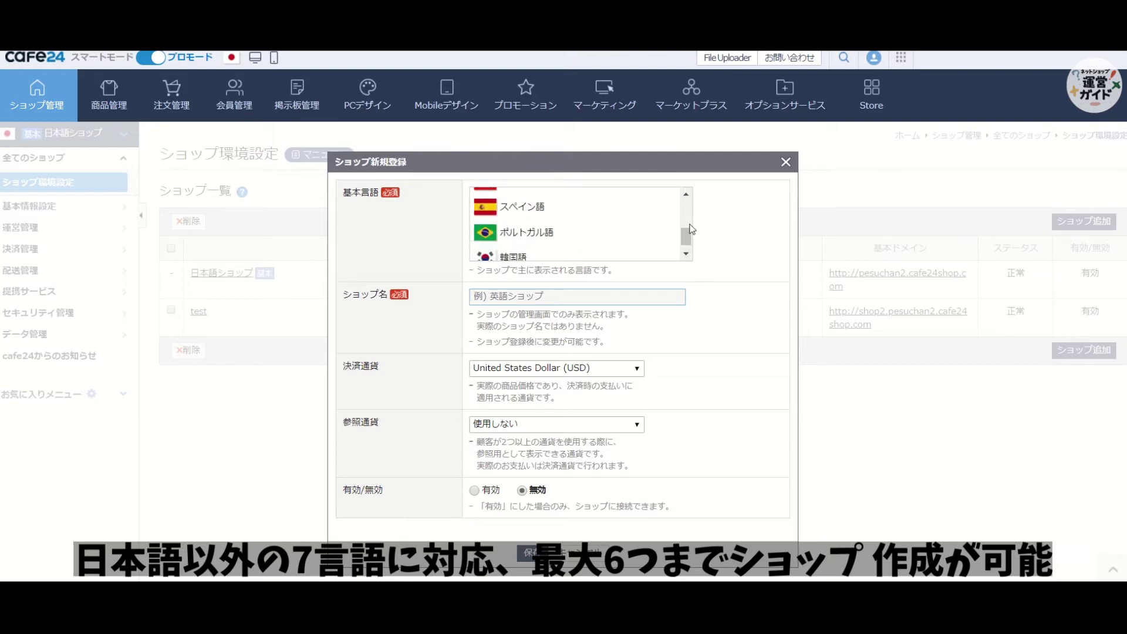
Choose 韓国語 as the new shop's base language and enter "korea" as its shop name.
scroll(692, 228, up, 5)
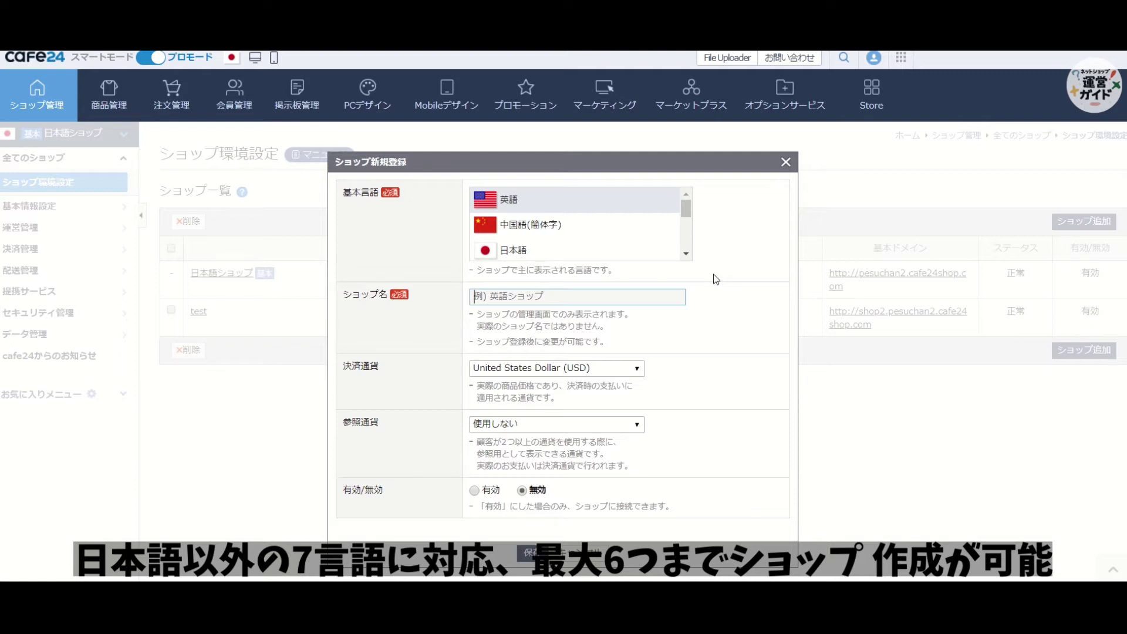
click(686, 254)
click(686, 254)
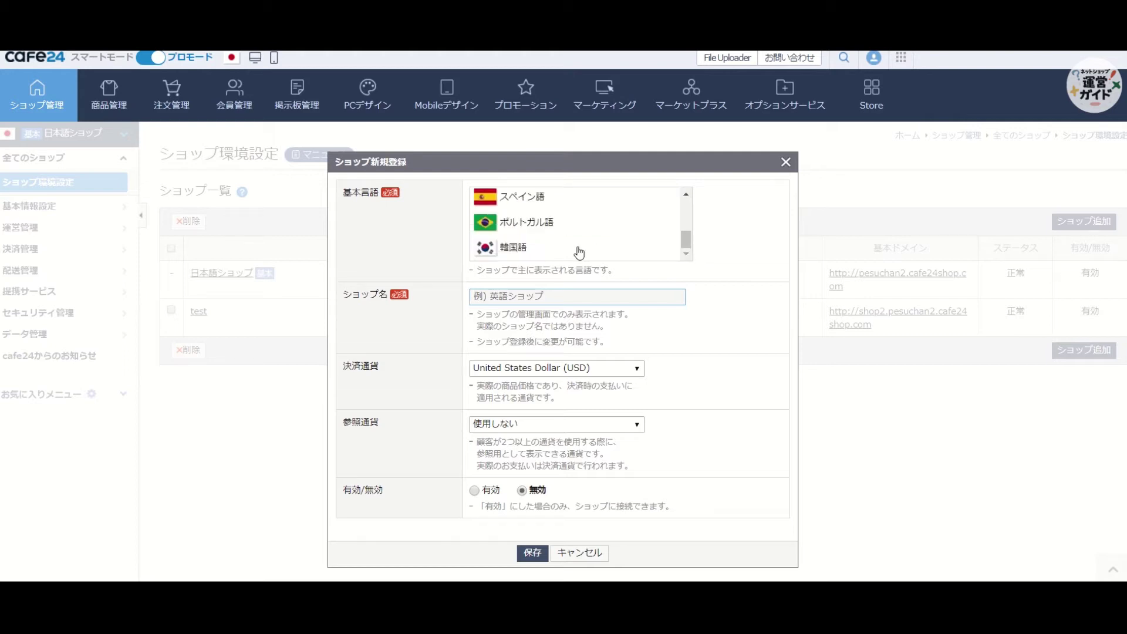
click(500, 249)
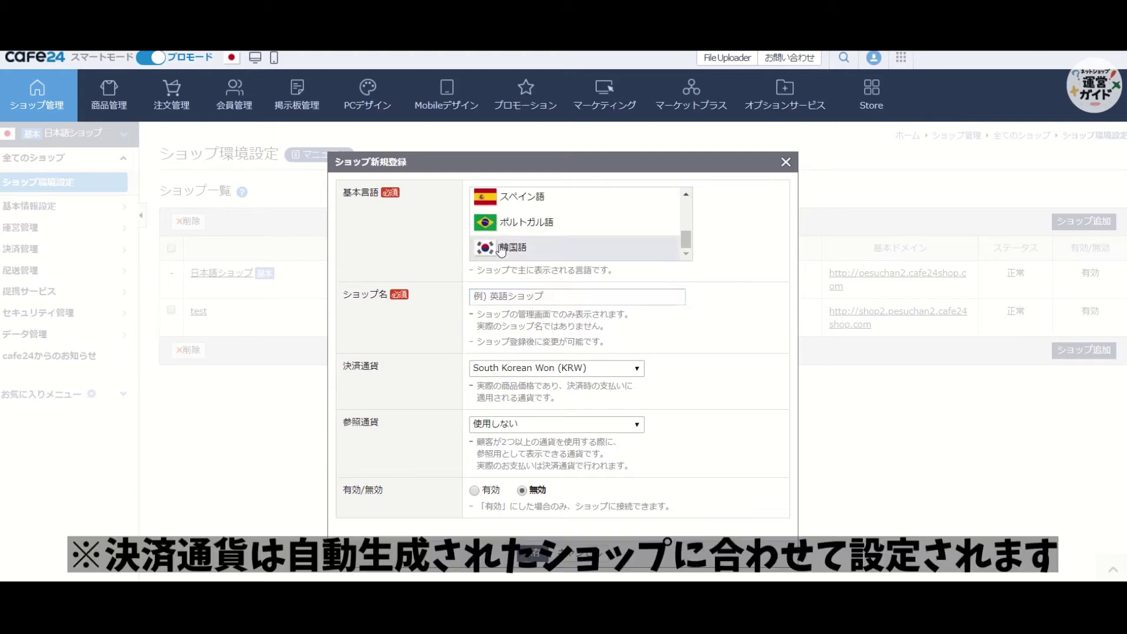
click(504, 296)
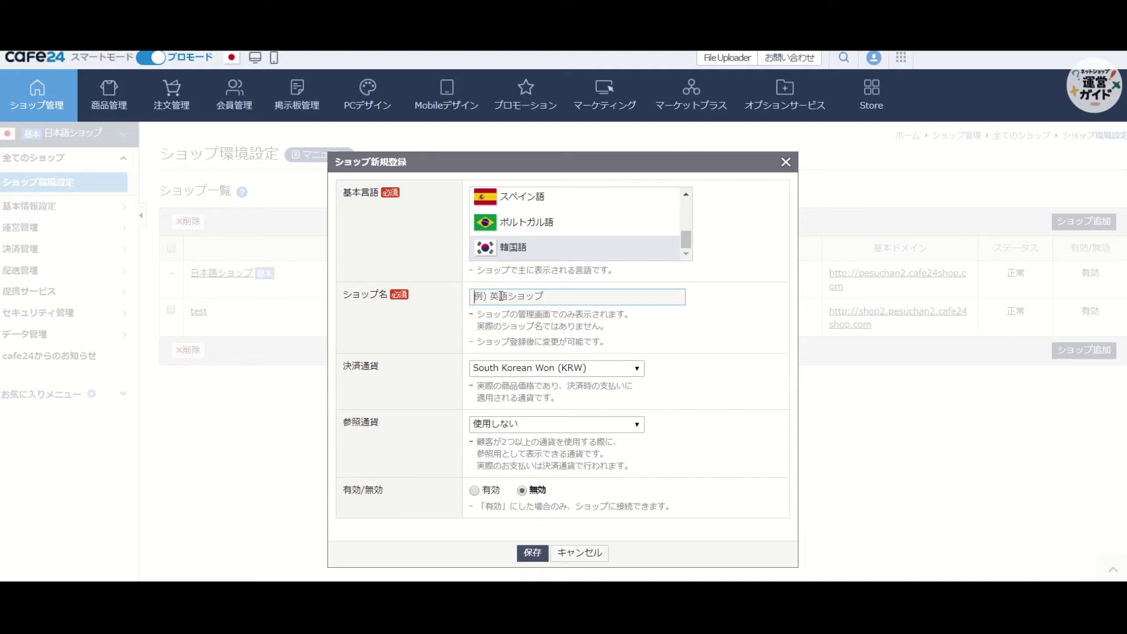
text(ko)
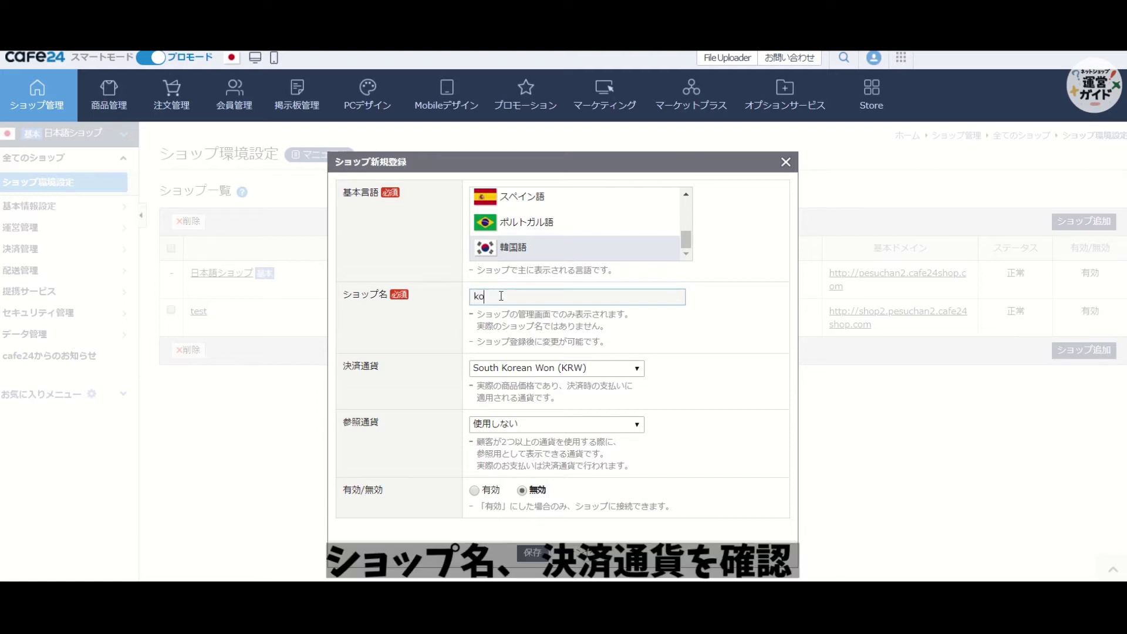
text(rea)
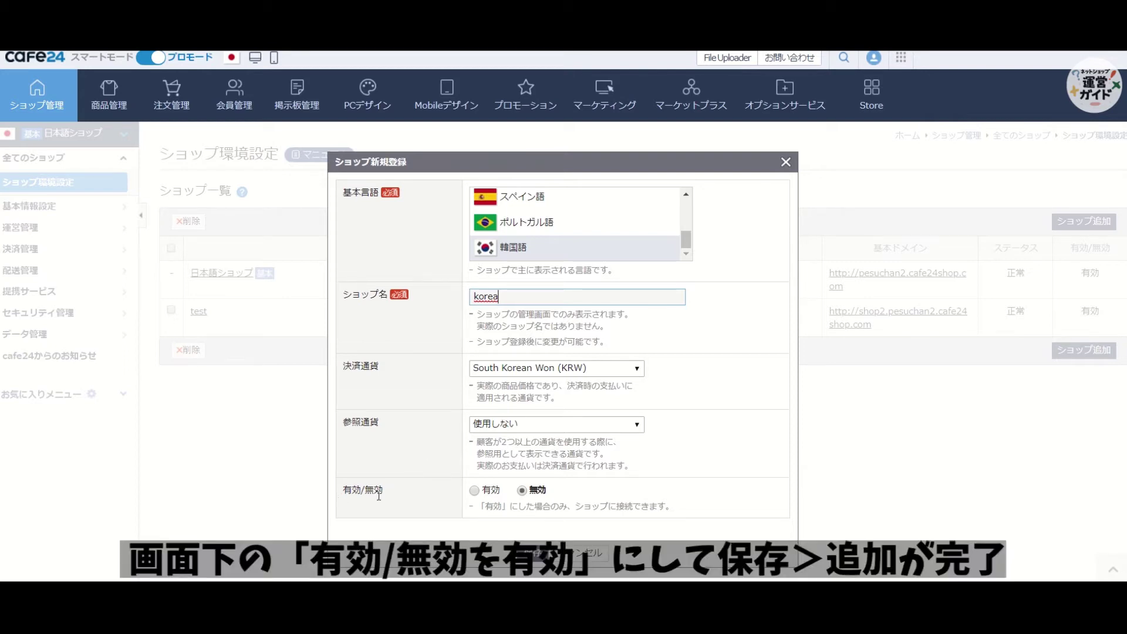
Set the new shop to 有効 and save its registration, accepting the Korean won payment currency.
click(476, 490)
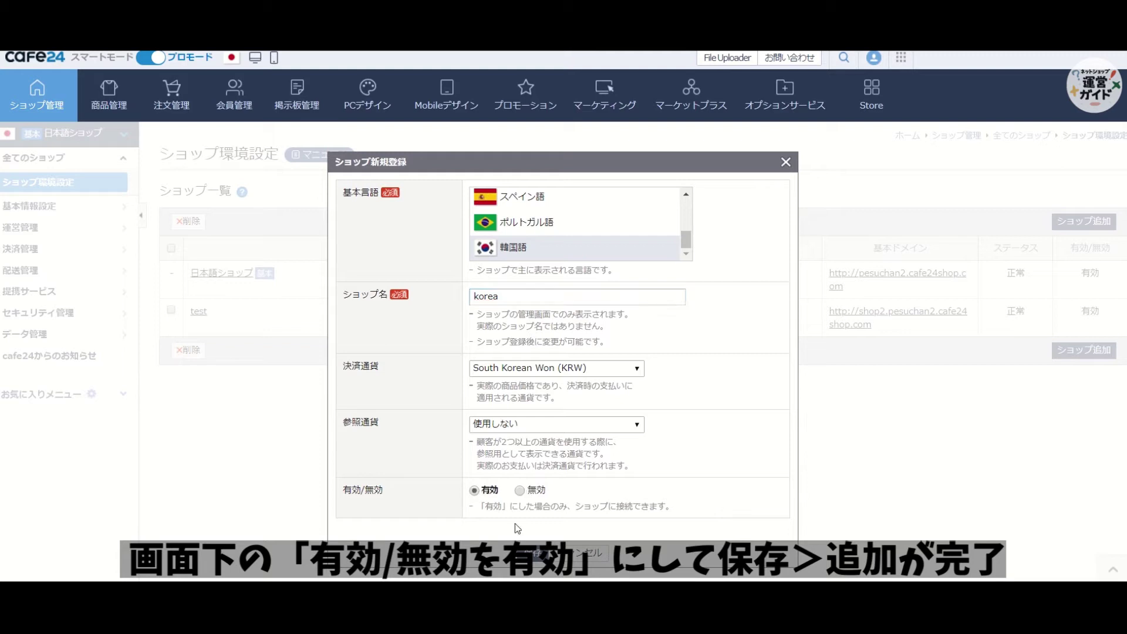
click(525, 546)
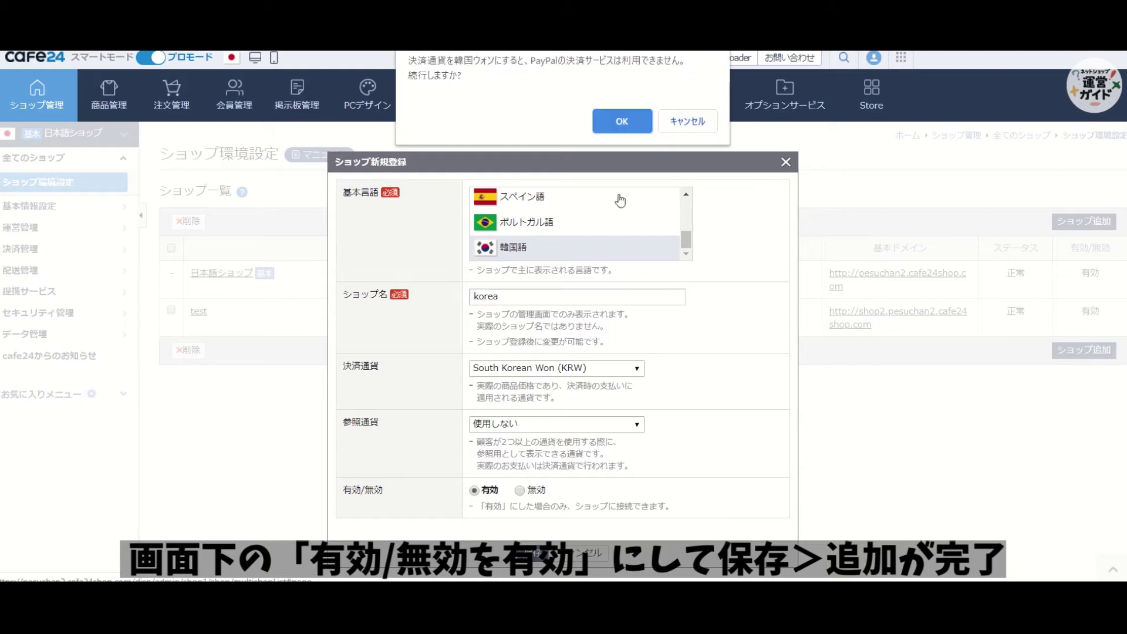
click(633, 123)
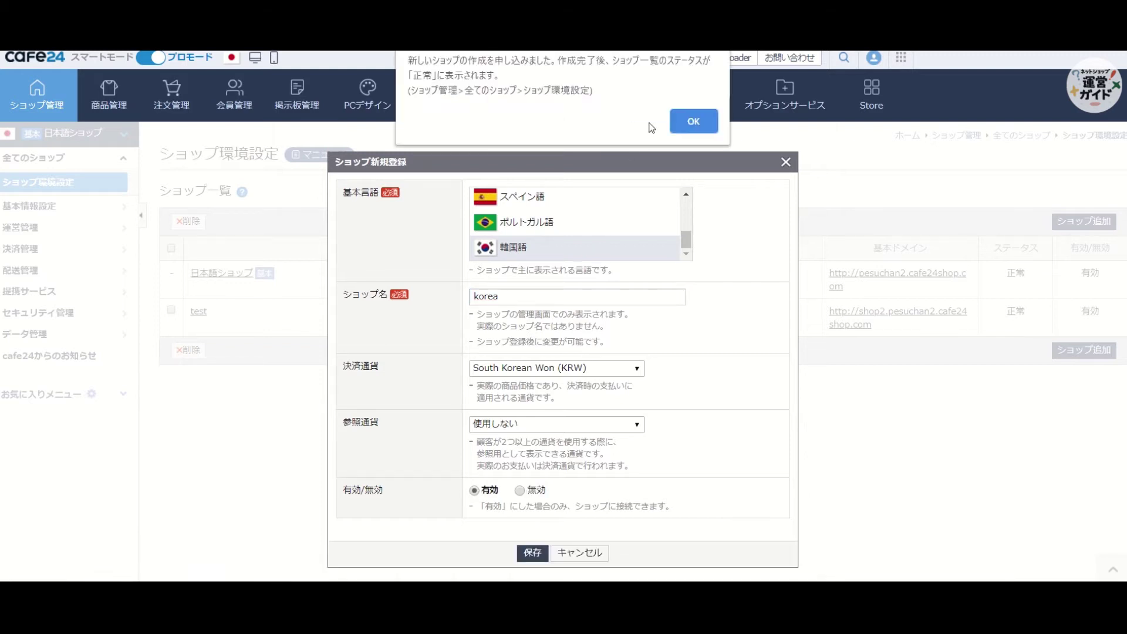
click(689, 126)
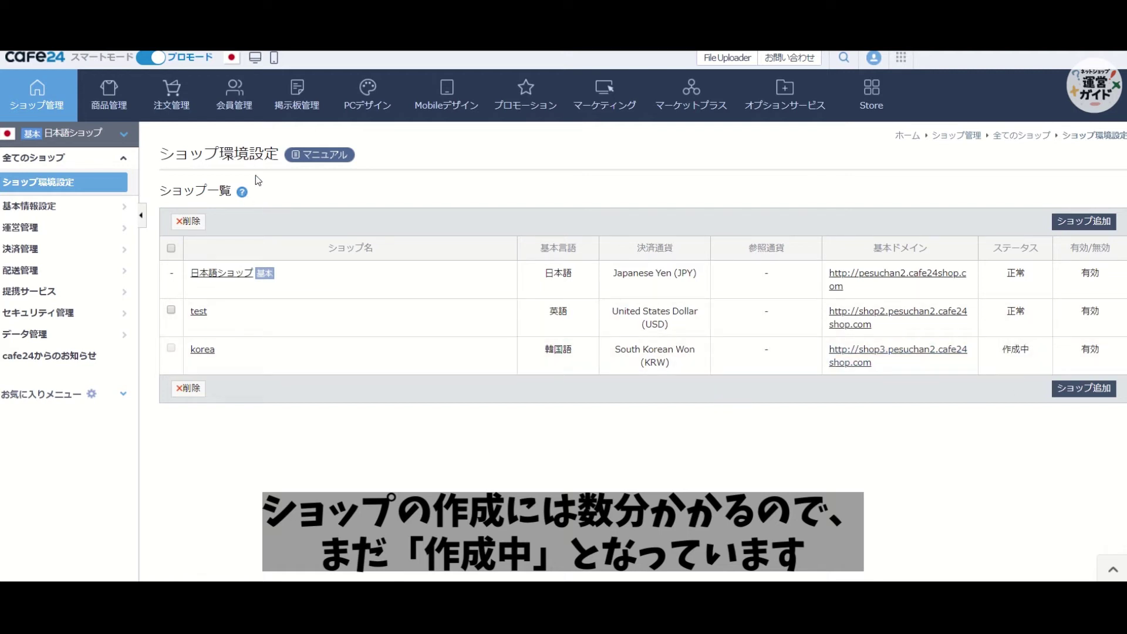
Check which shops are available for switching and review the domain settings in the basic information section.
click(125, 137)
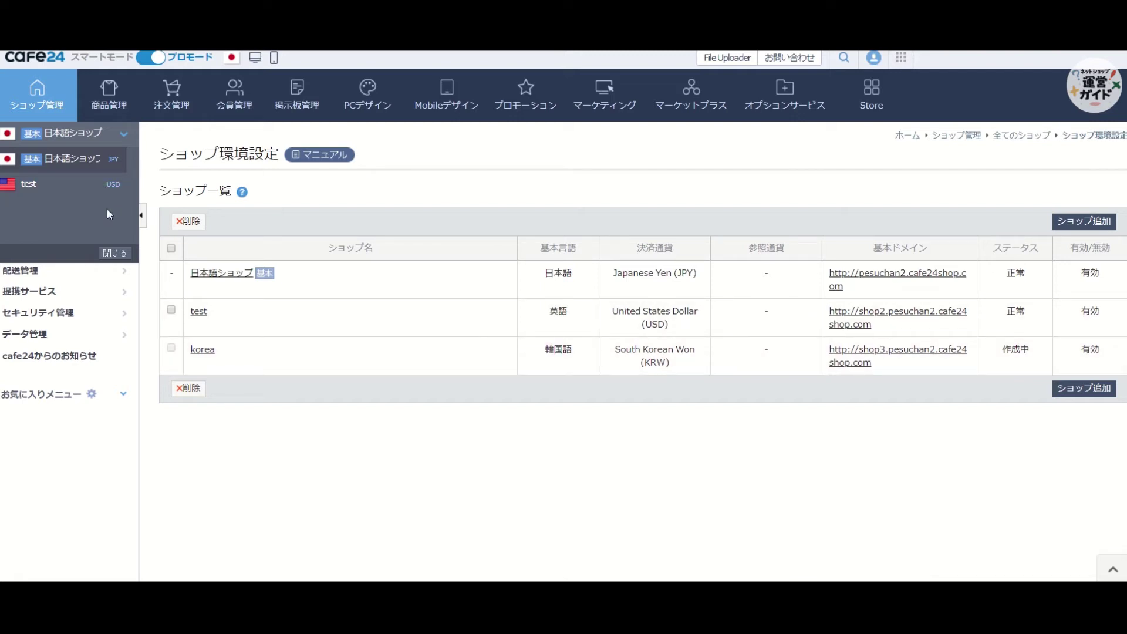
click(124, 134)
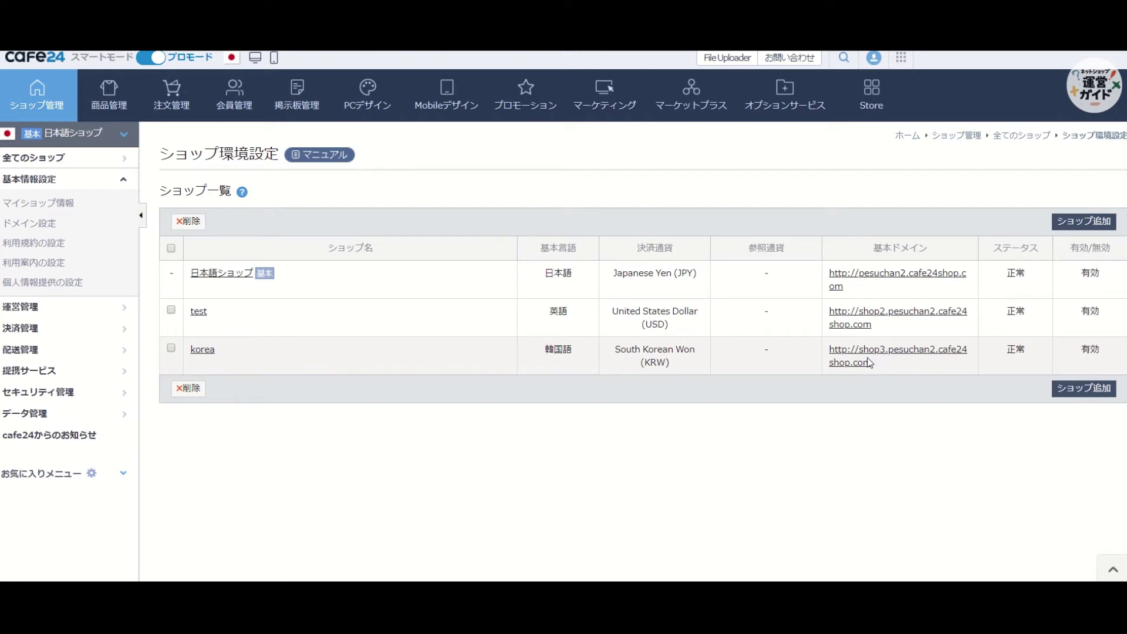
click(41, 224)
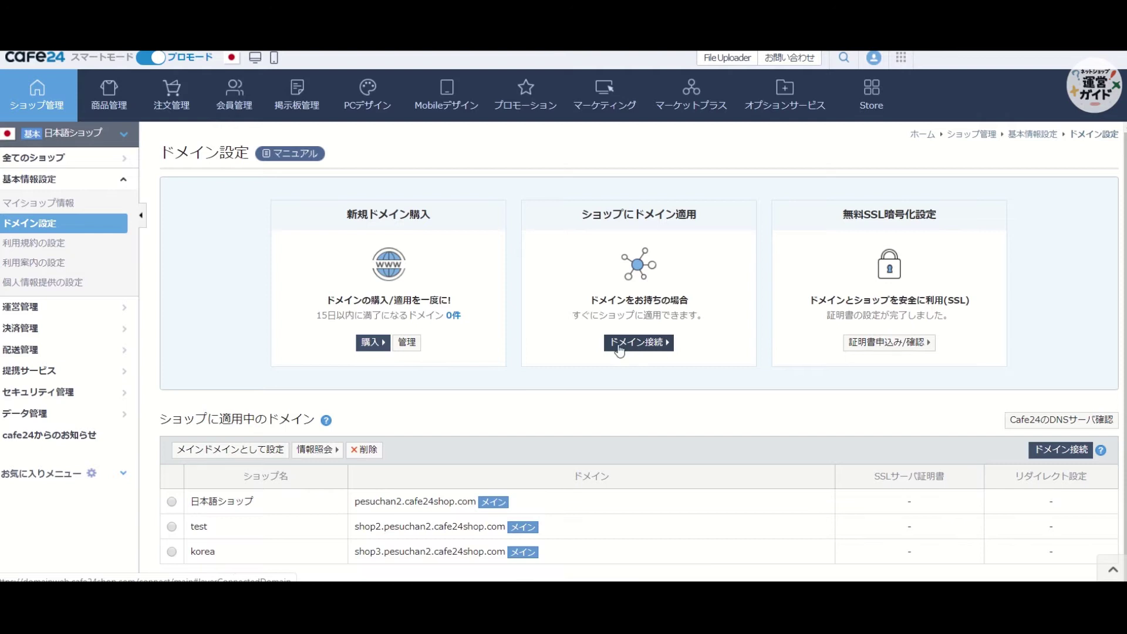
scroll(189, 255, down, 1)
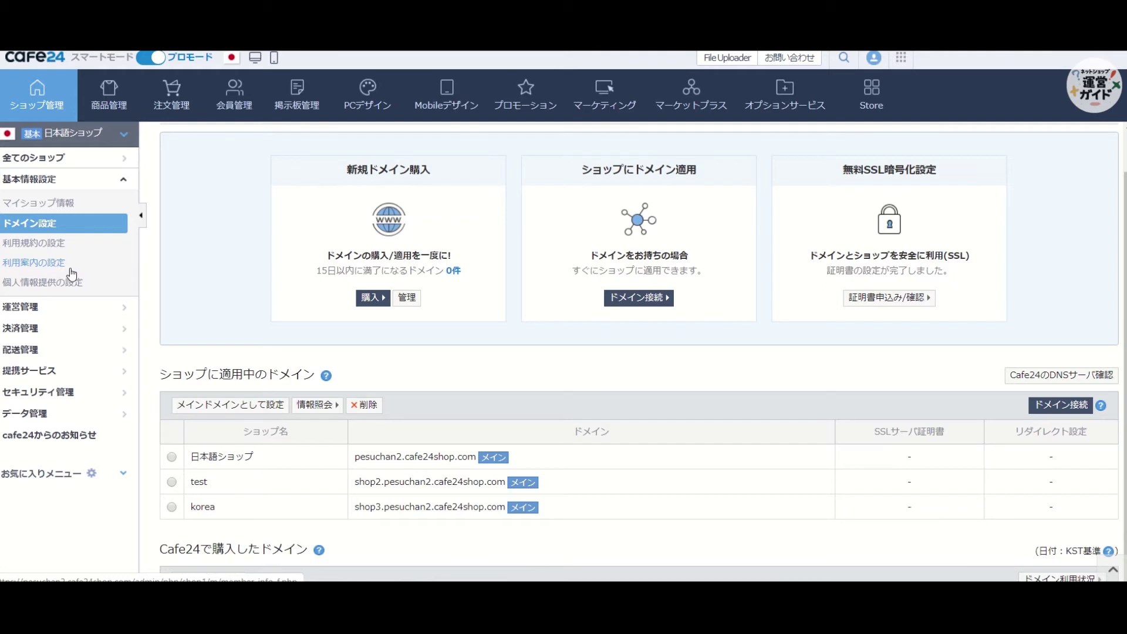
Review the 日本語ショップ terms of use, privacy policy, cooling-off consent and 特定商取引法に基づく表記 settings.
click(51, 247)
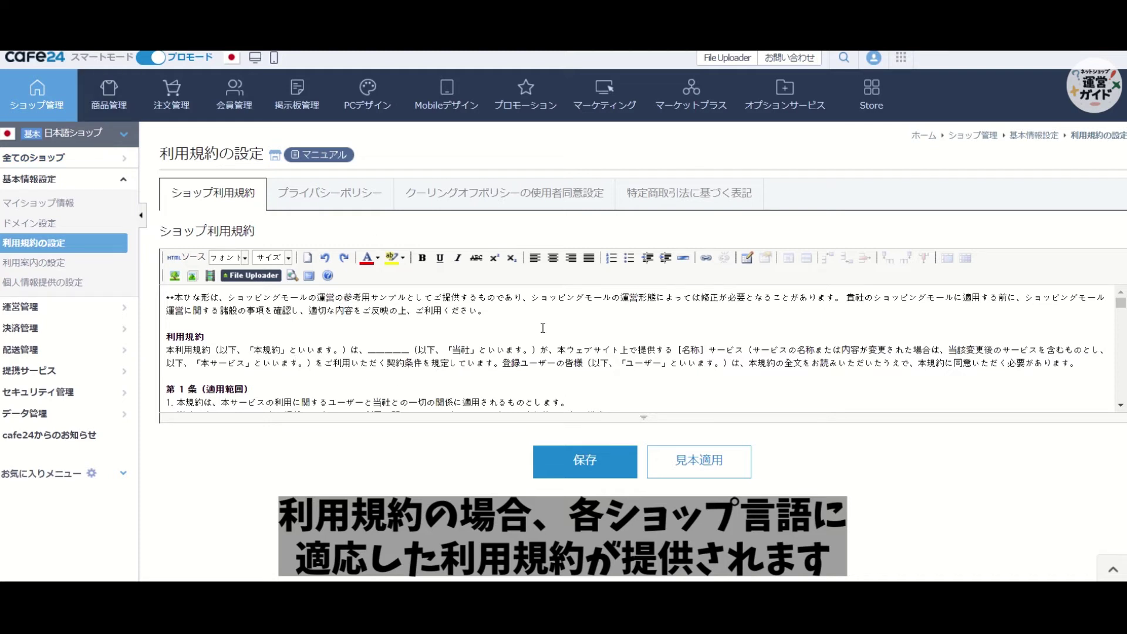
click(328, 200)
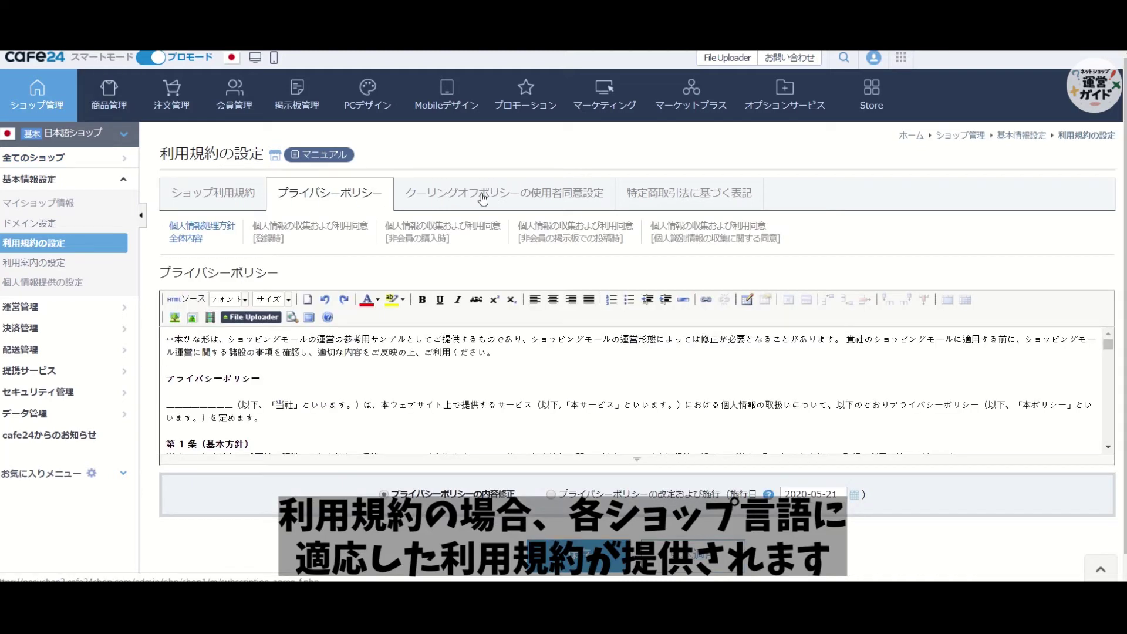
click(482, 199)
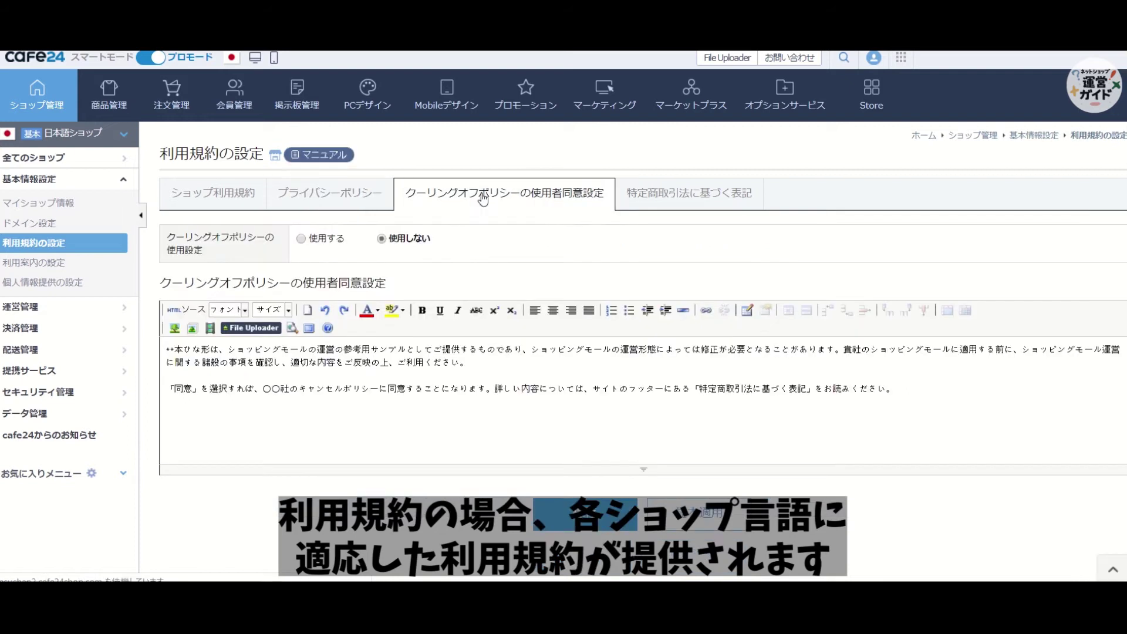
click(666, 194)
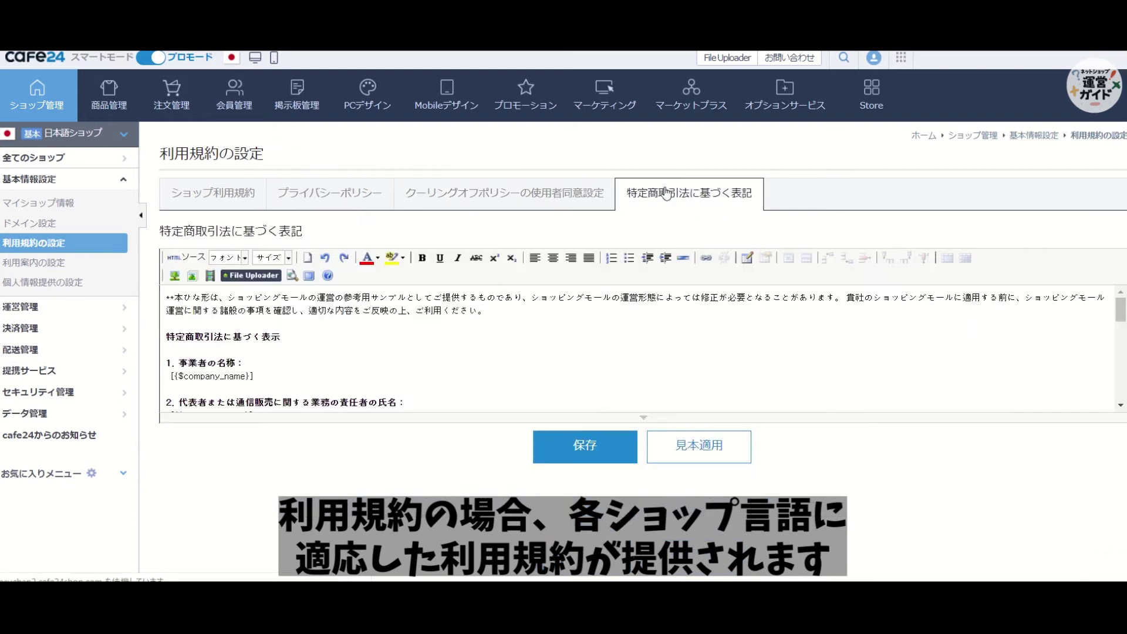
click(233, 202)
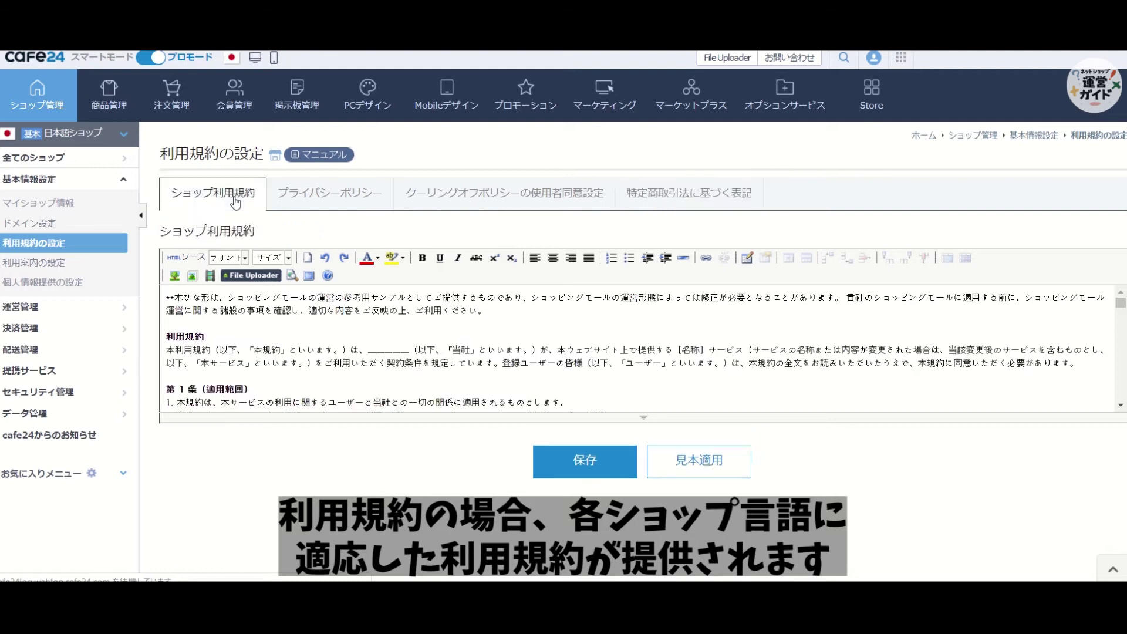
Switch to the korea shop and review its terms of use, privacy policy and cooling-off consent texts.
click(127, 139)
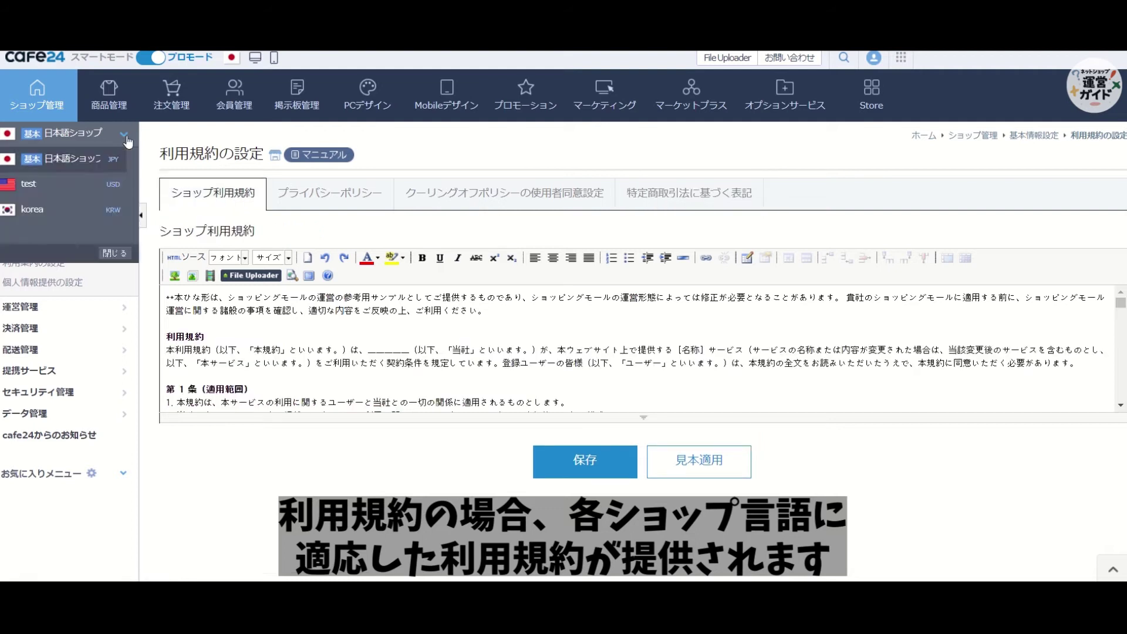
click(83, 203)
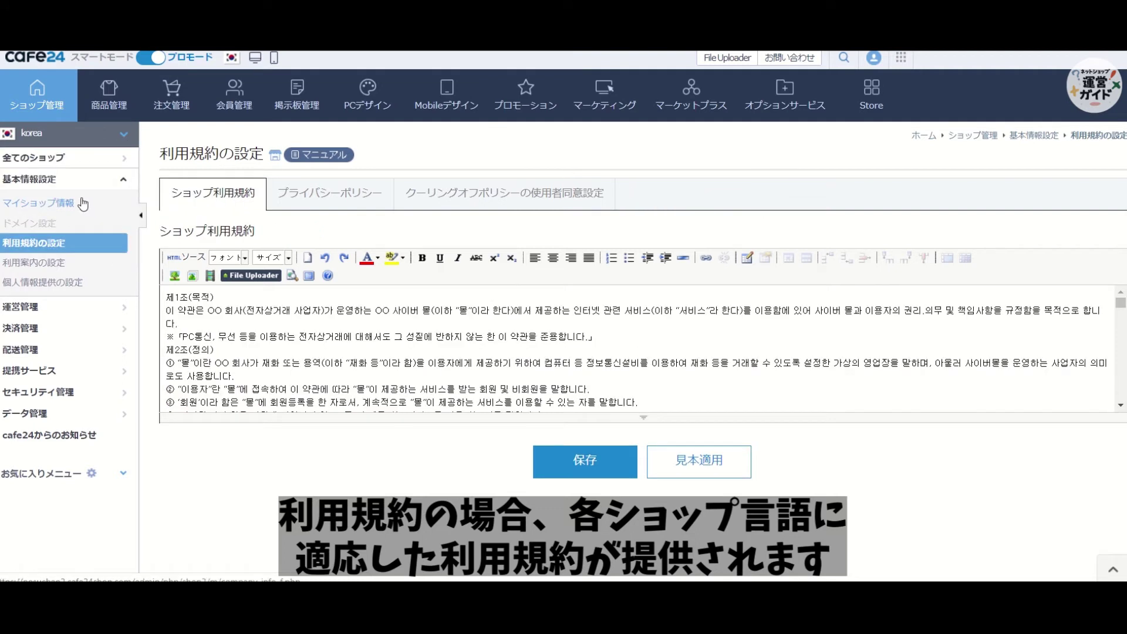
click(323, 198)
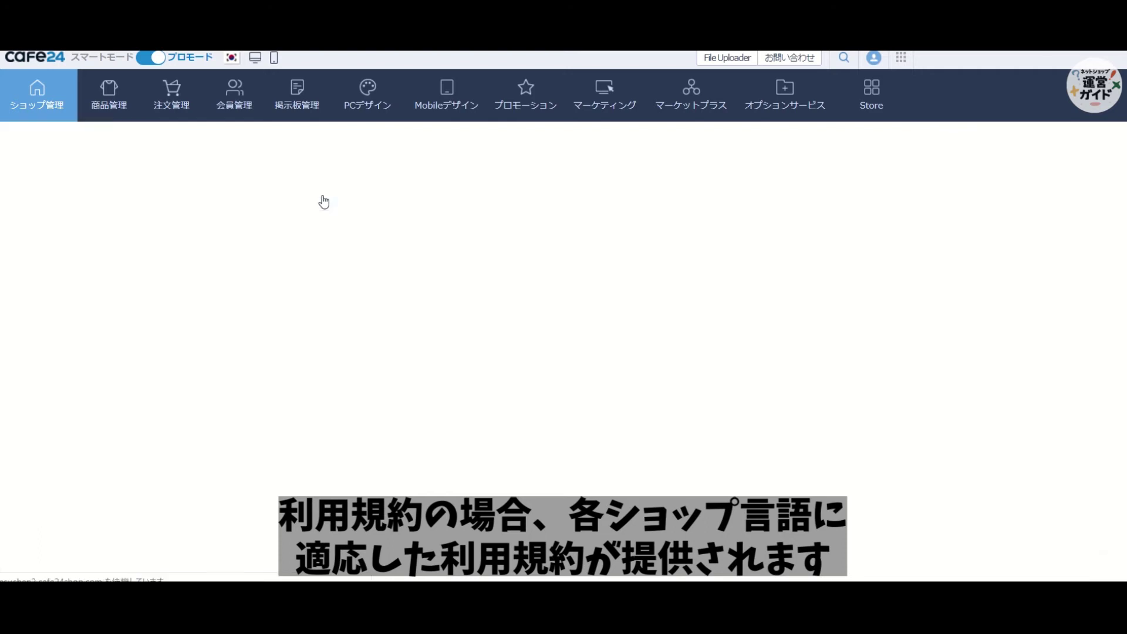
click(443, 200)
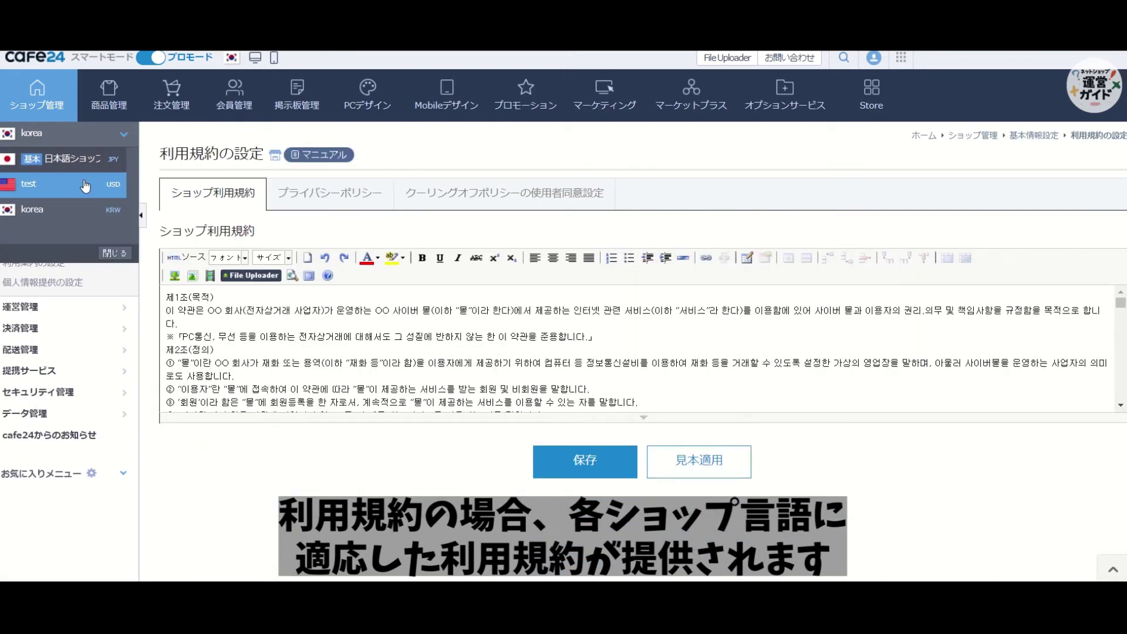
Switch to the test shop and review its terms of use, privacy policy and cooling-off consent texts.
click(86, 186)
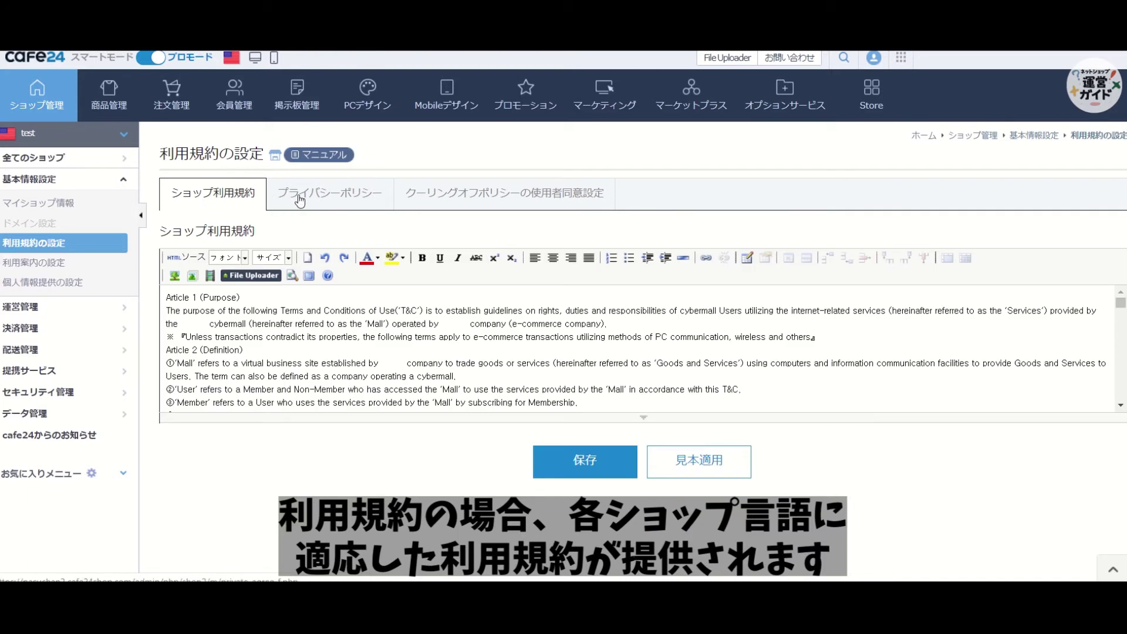
click(344, 200)
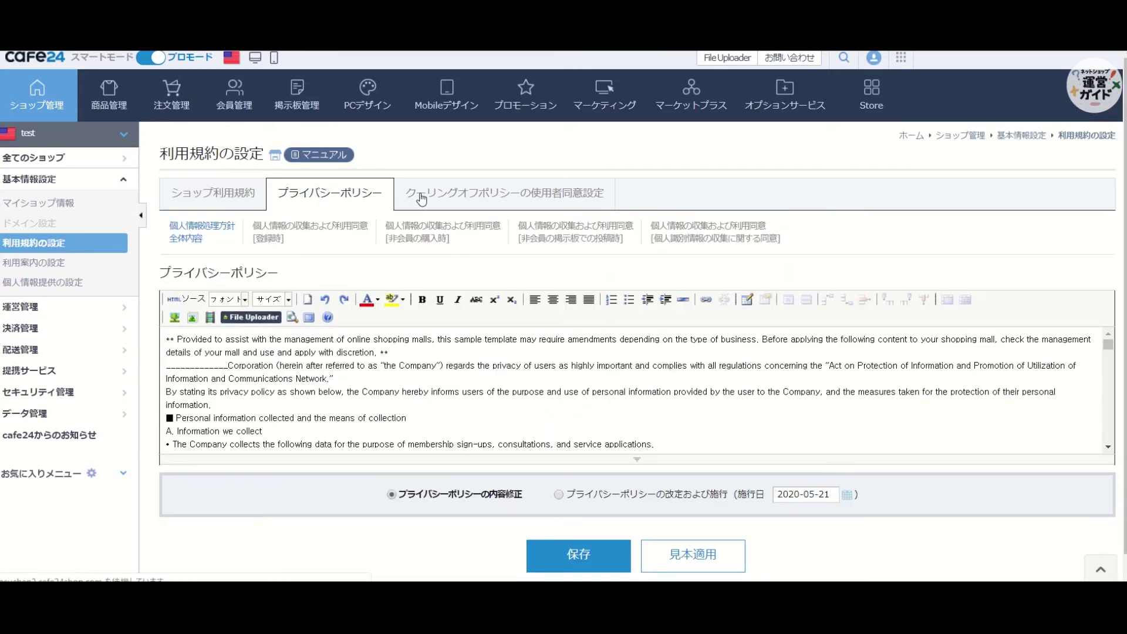
click(420, 200)
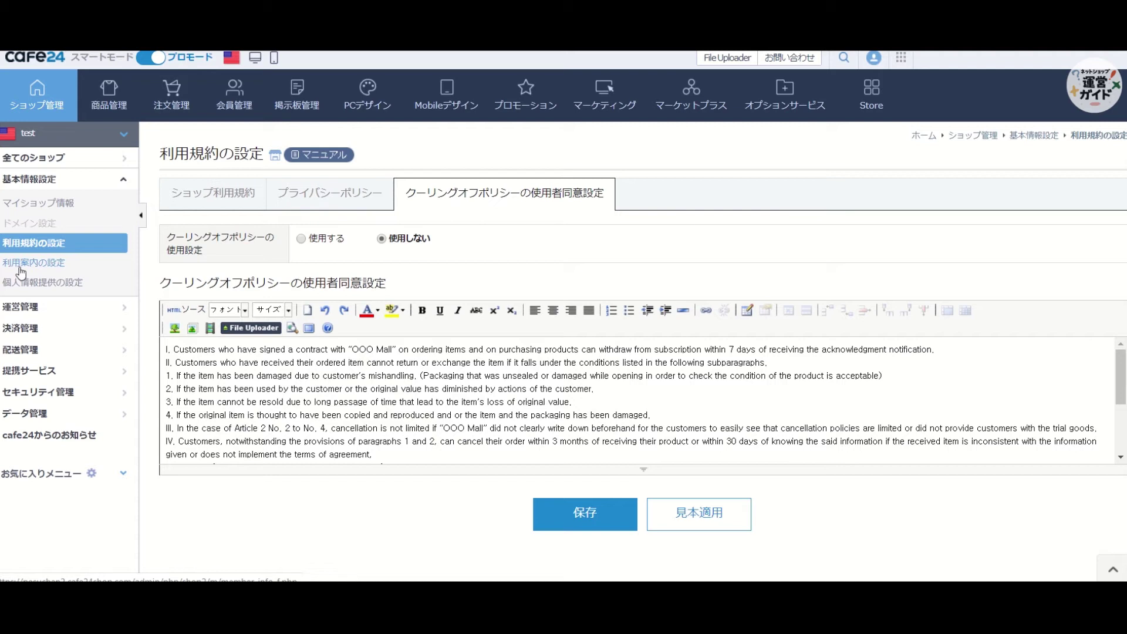
Review the usage guide settings (利用案内の設定), including その他のご案内, for the test shop and the korea shop.
click(21, 269)
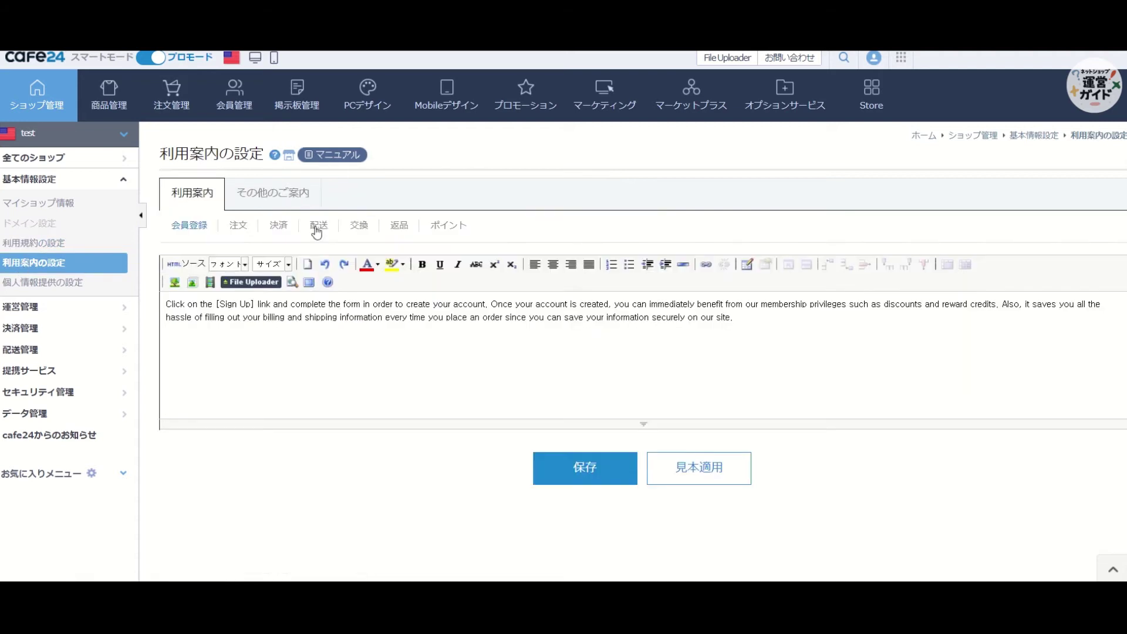
click(275, 200)
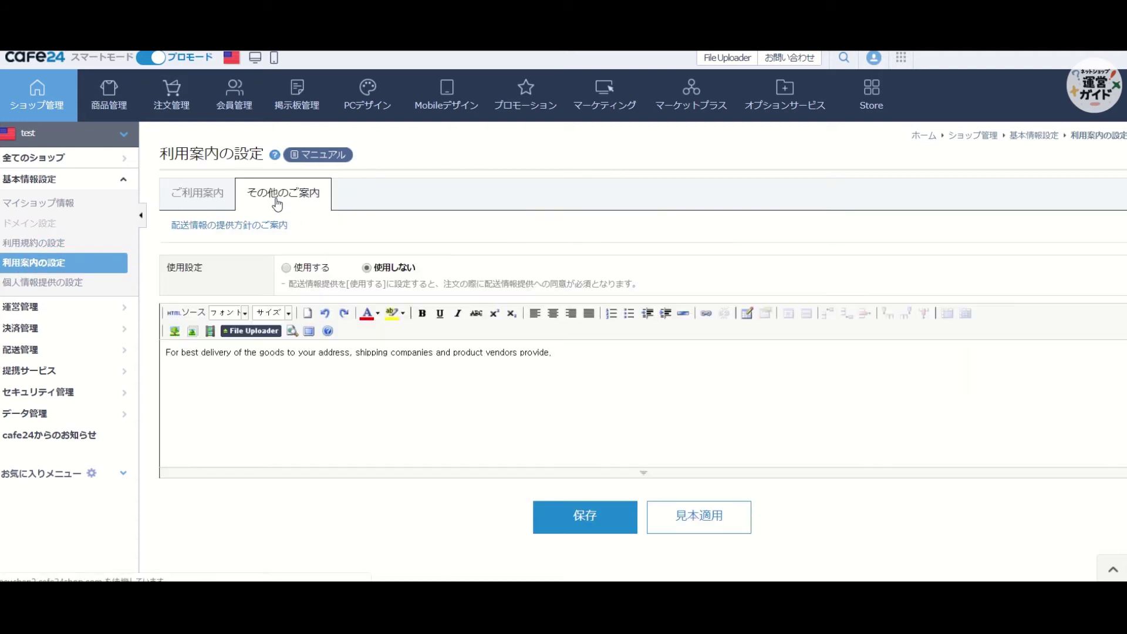
click(123, 135)
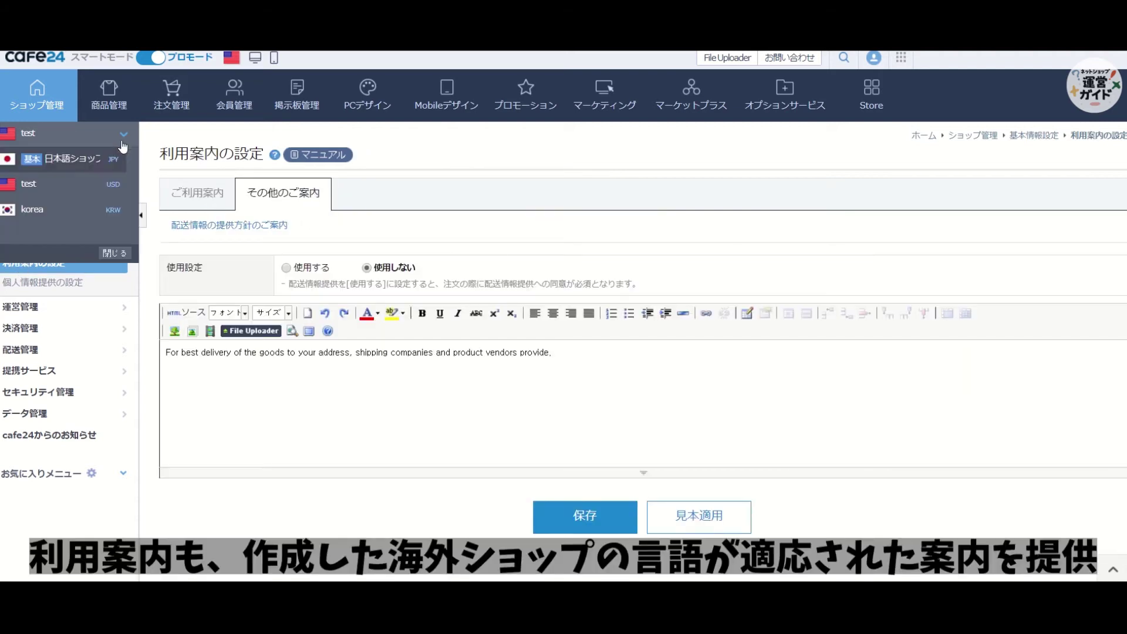
click(92, 210)
click(249, 195)
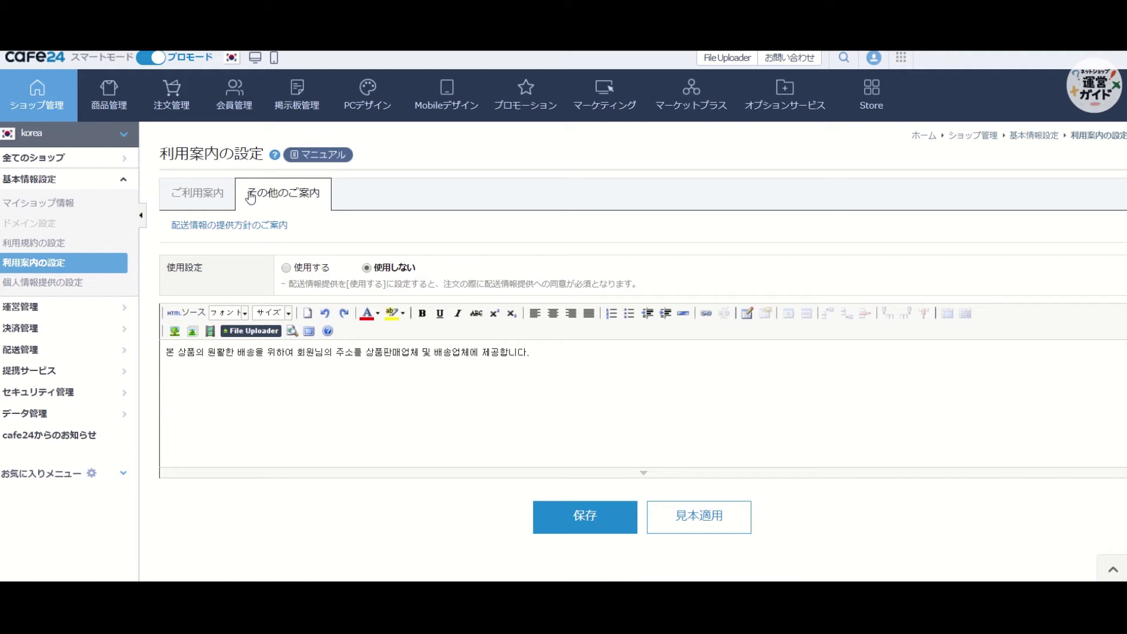
Switch back to the base 日本語ショップ and open the full product registration form (商品登録).
click(124, 136)
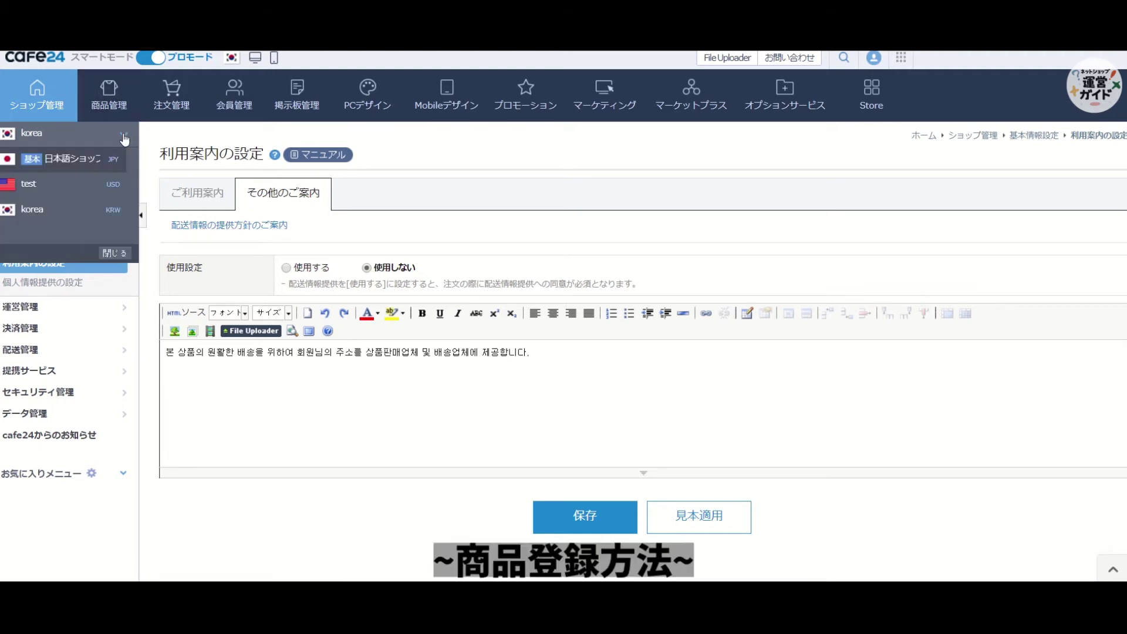
click(100, 159)
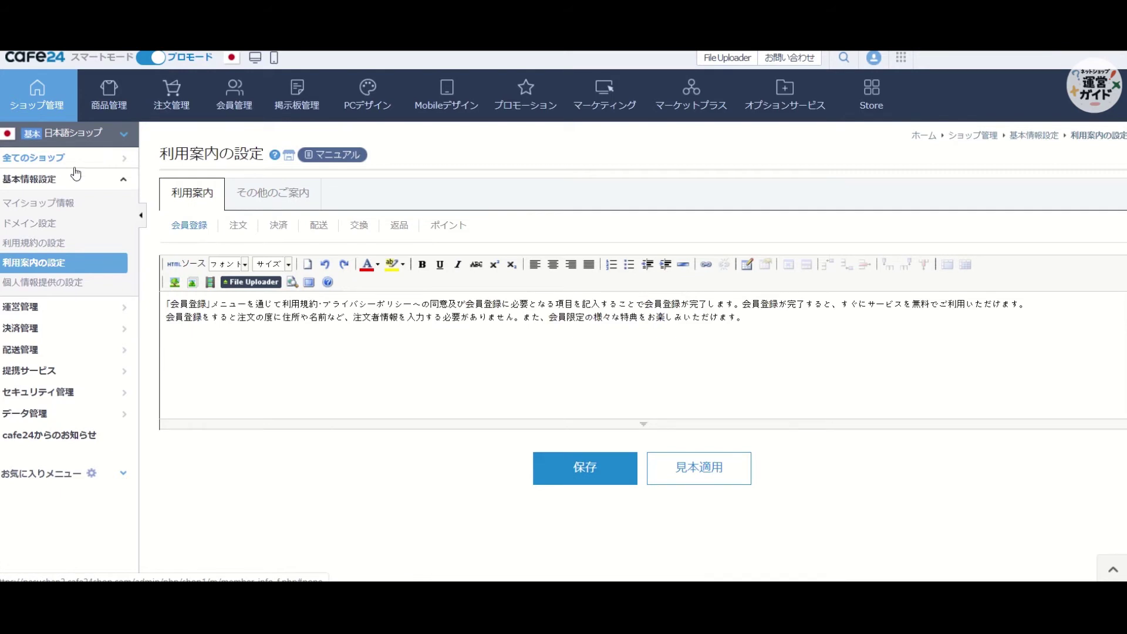
click(101, 112)
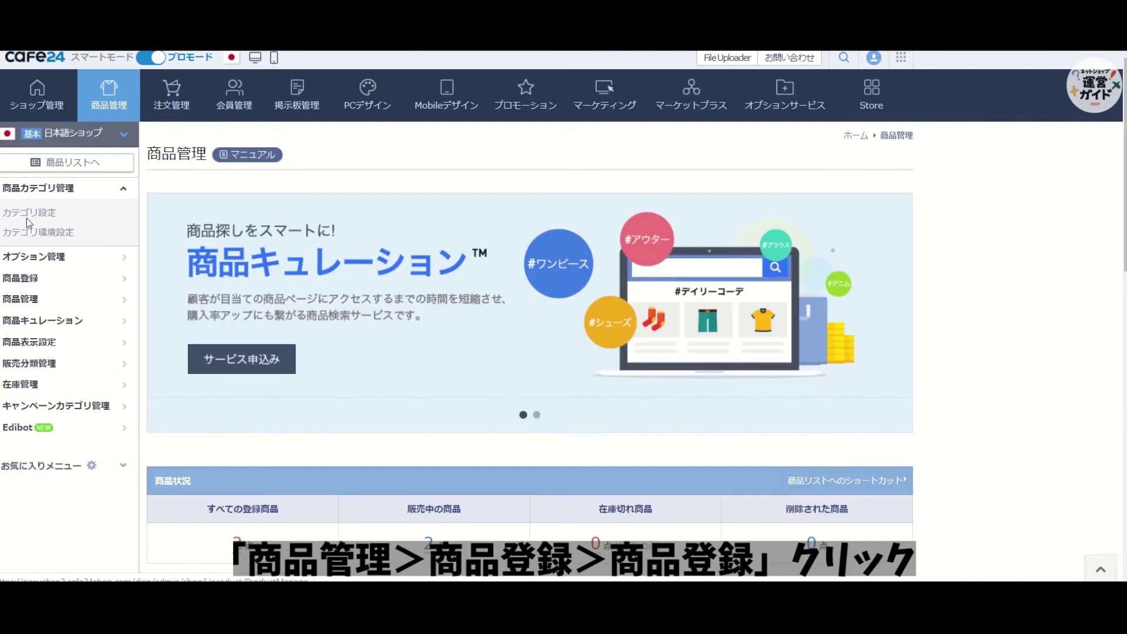
click(23, 278)
click(23, 276)
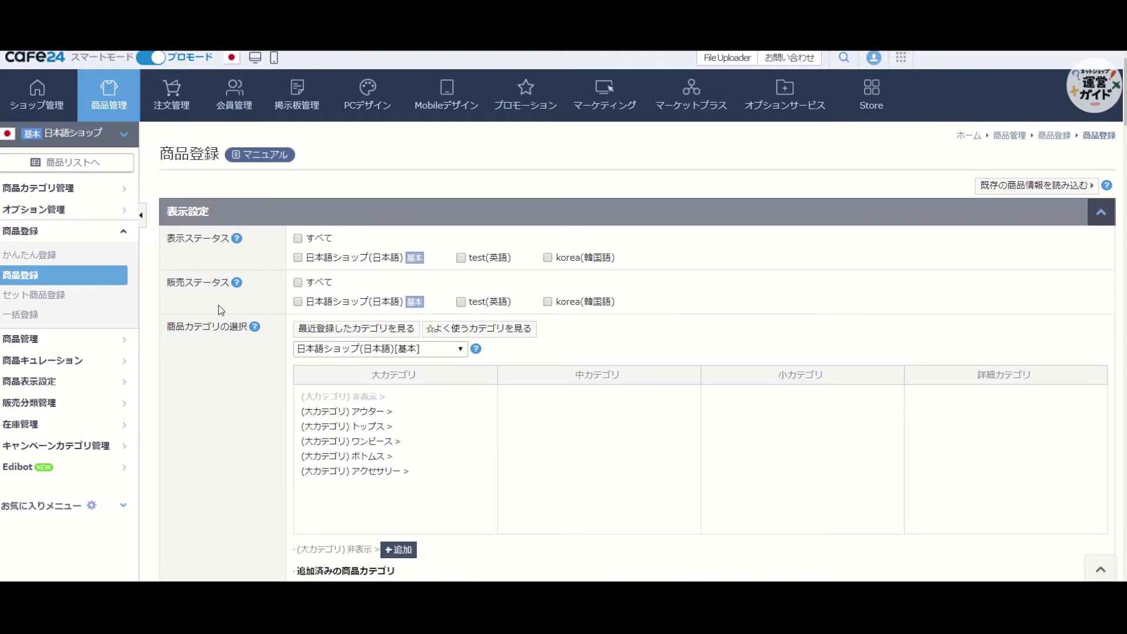
Enable both the display status (表示ステータス) and the sales status (販売ステータス) of the product for all shops.
click(297, 239)
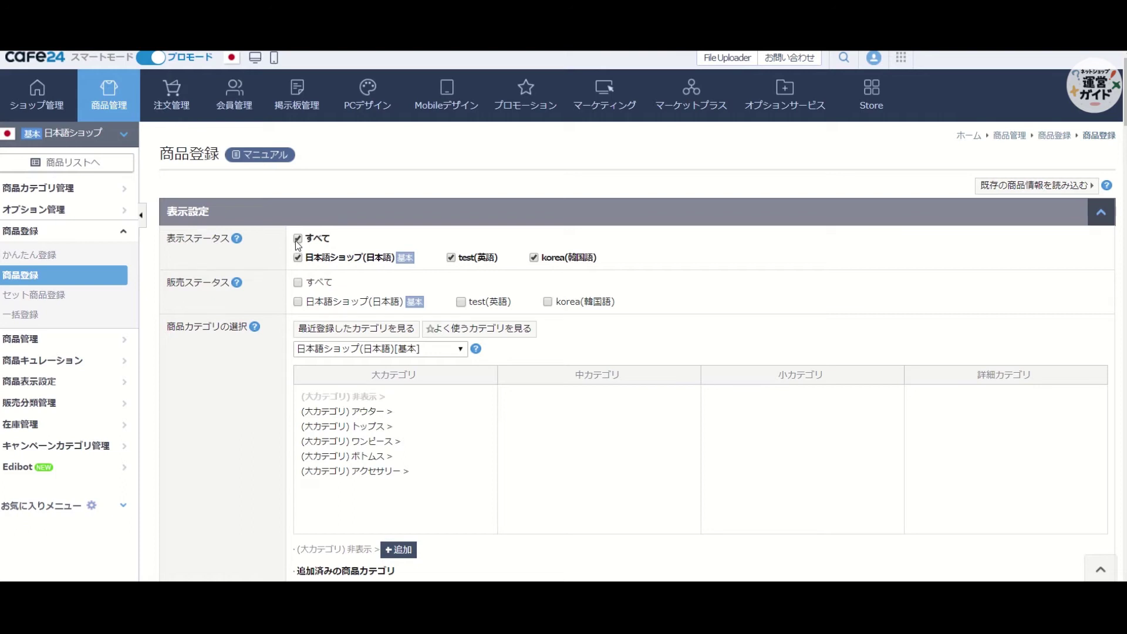
click(298, 283)
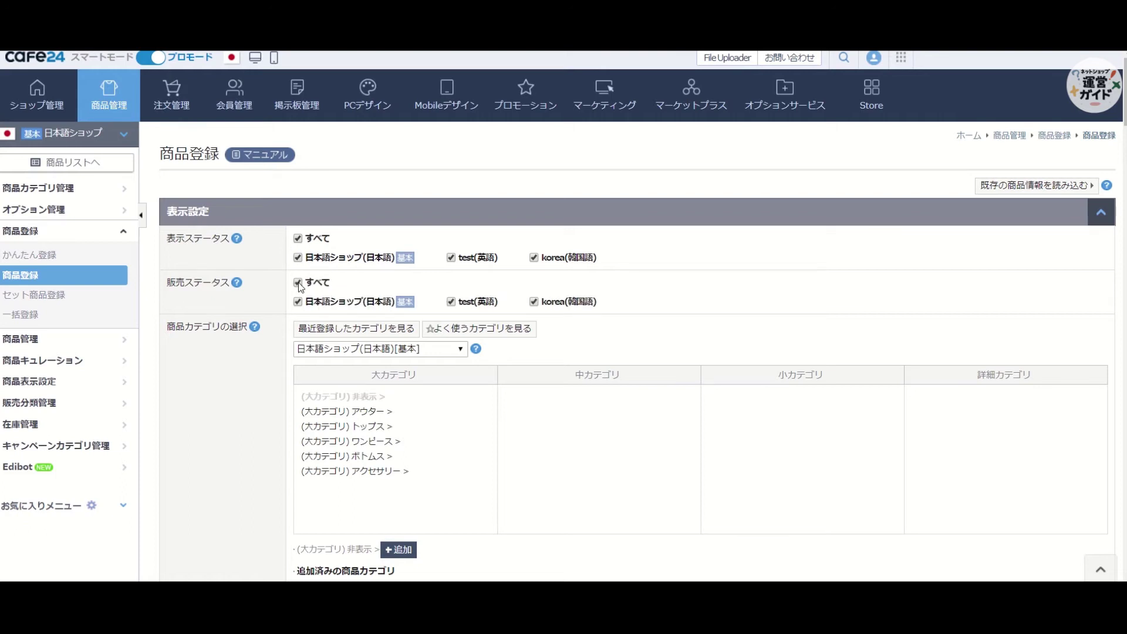
click(298, 284)
click(298, 283)
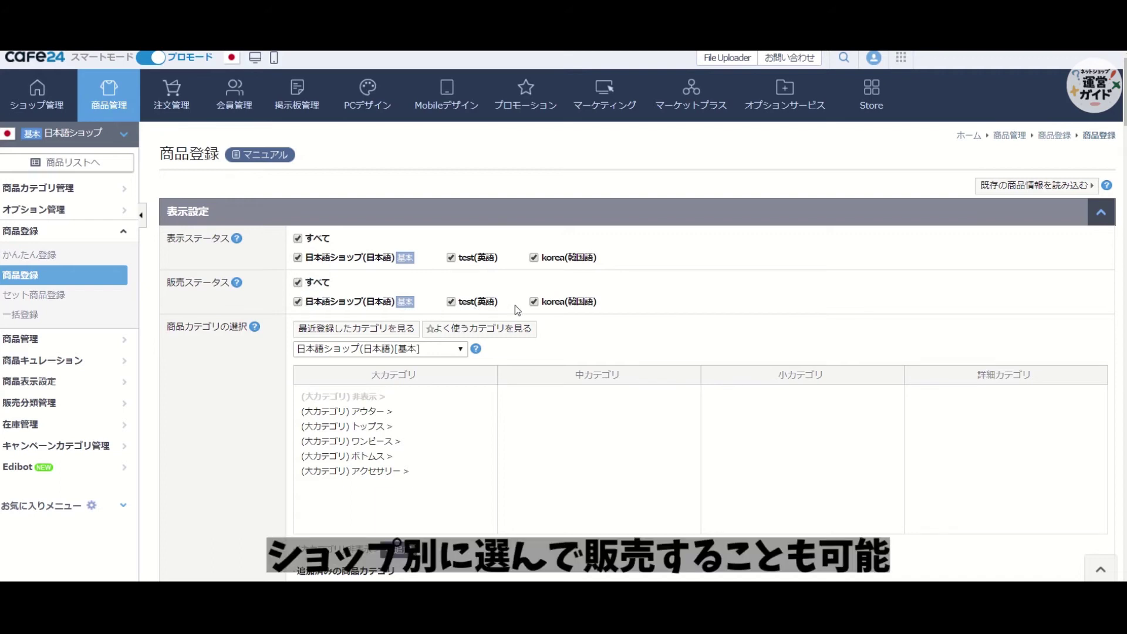
Restrict the sales status (販売ステータス) to the test(英語) shop, excluding 日本語ショップ and korea.
click(452, 303)
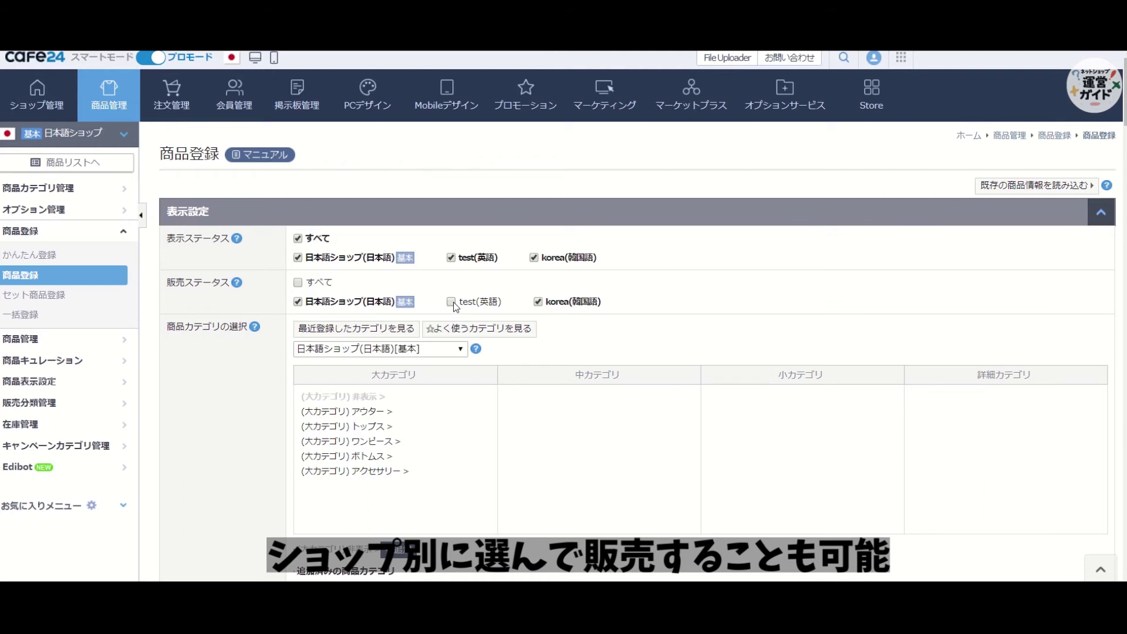
click(452, 302)
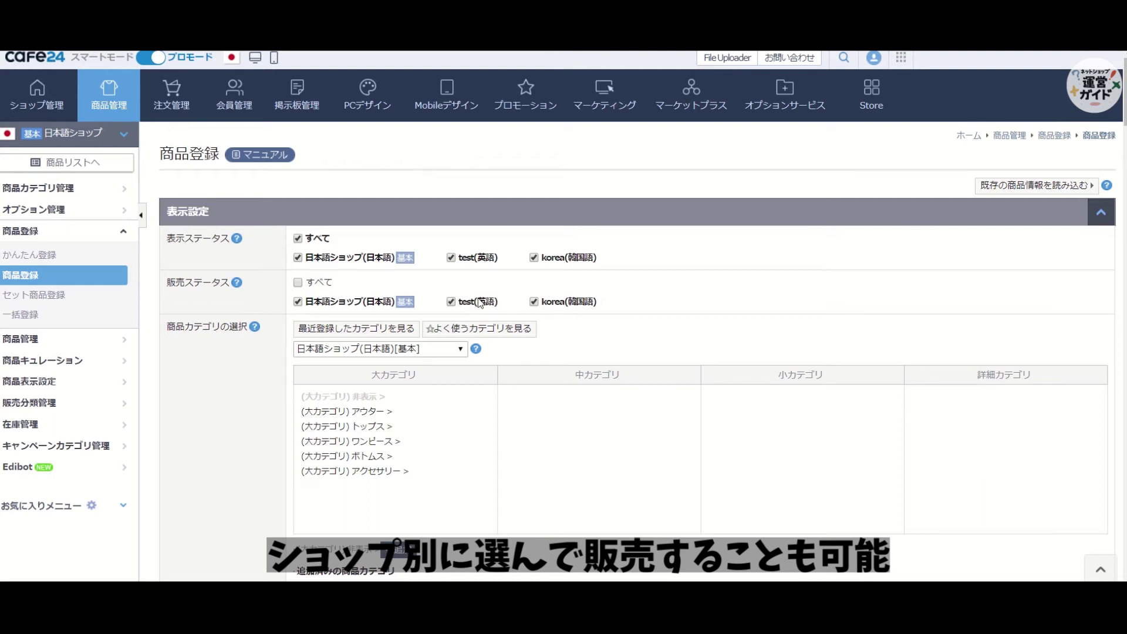
click(533, 303)
click(298, 301)
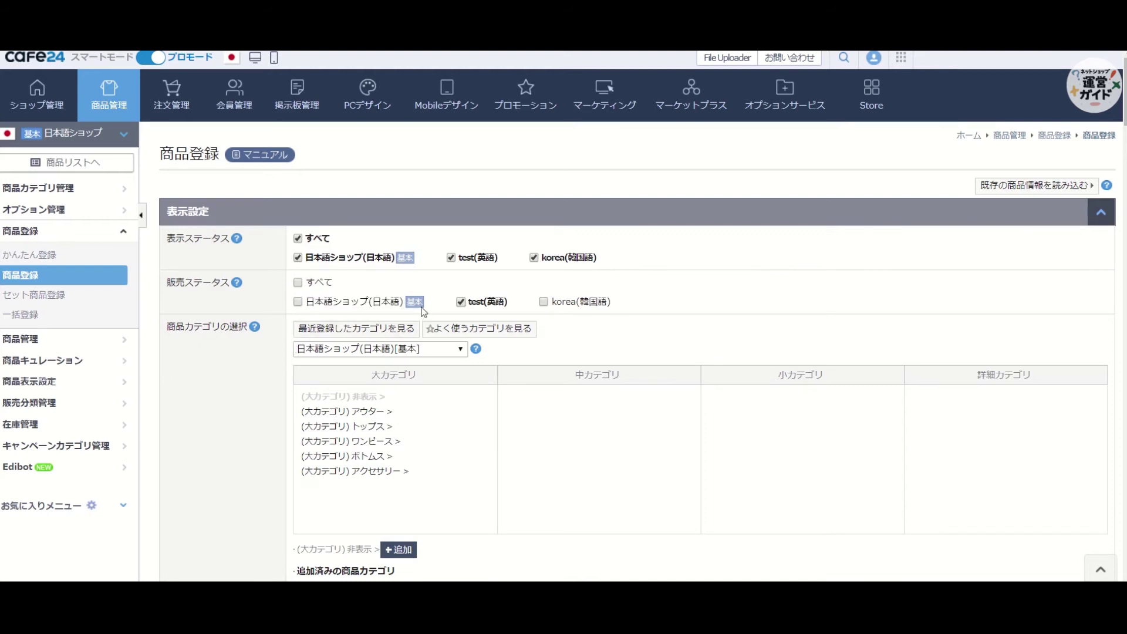
Enter ワンピース as the product name (商品名) for the 日本語ショップ.
scroll(425, 311, down, 10)
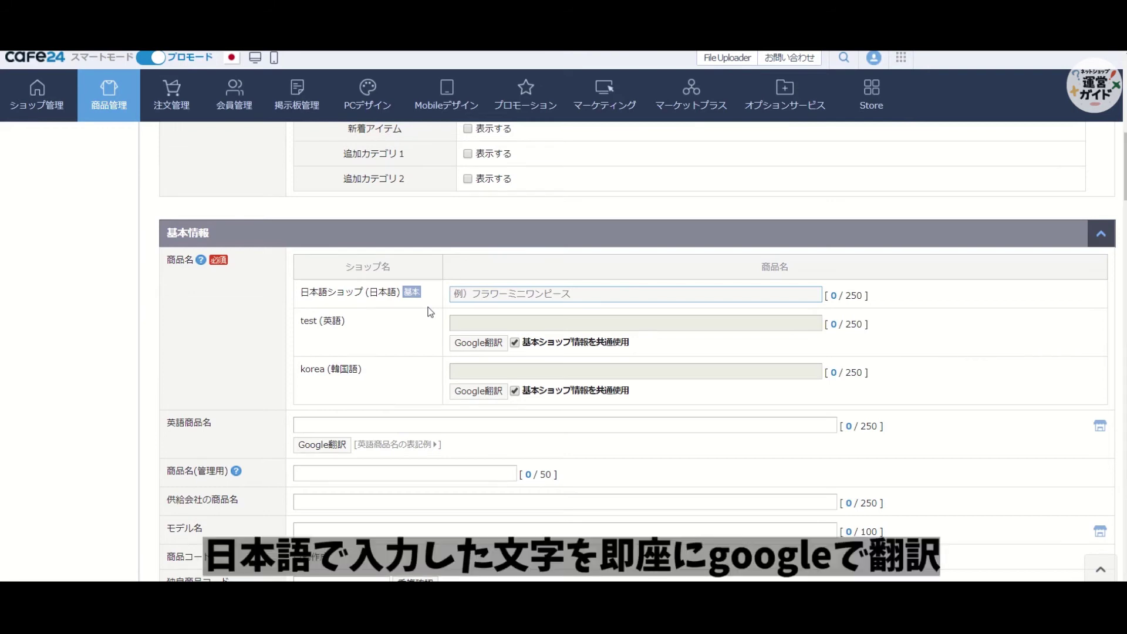
text(wanpi-su)
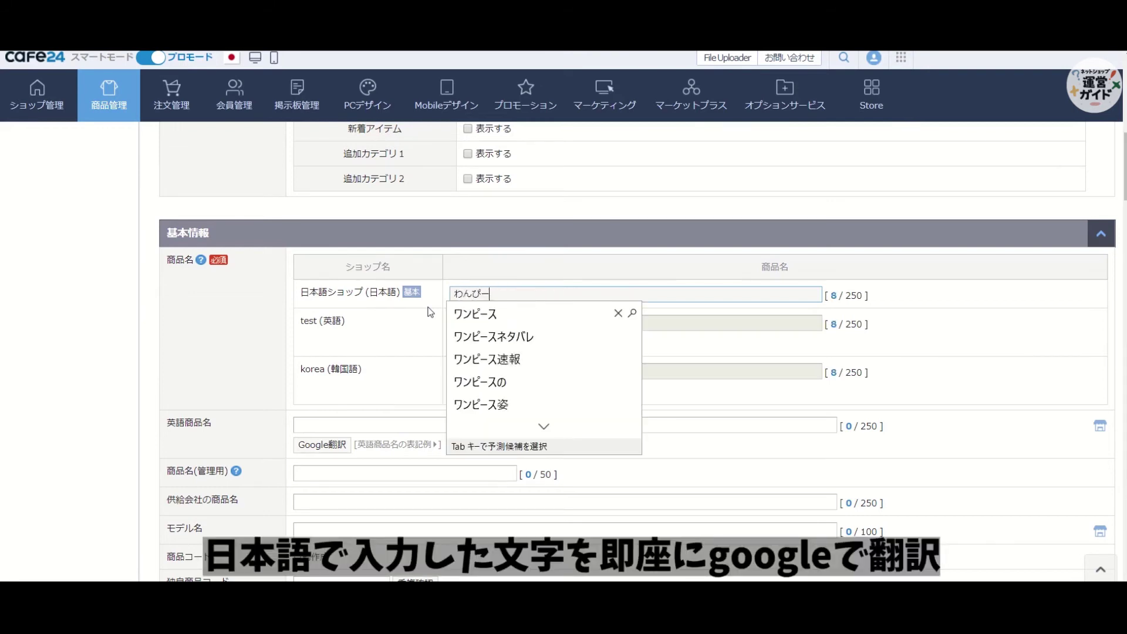
key(space)
key(Return)
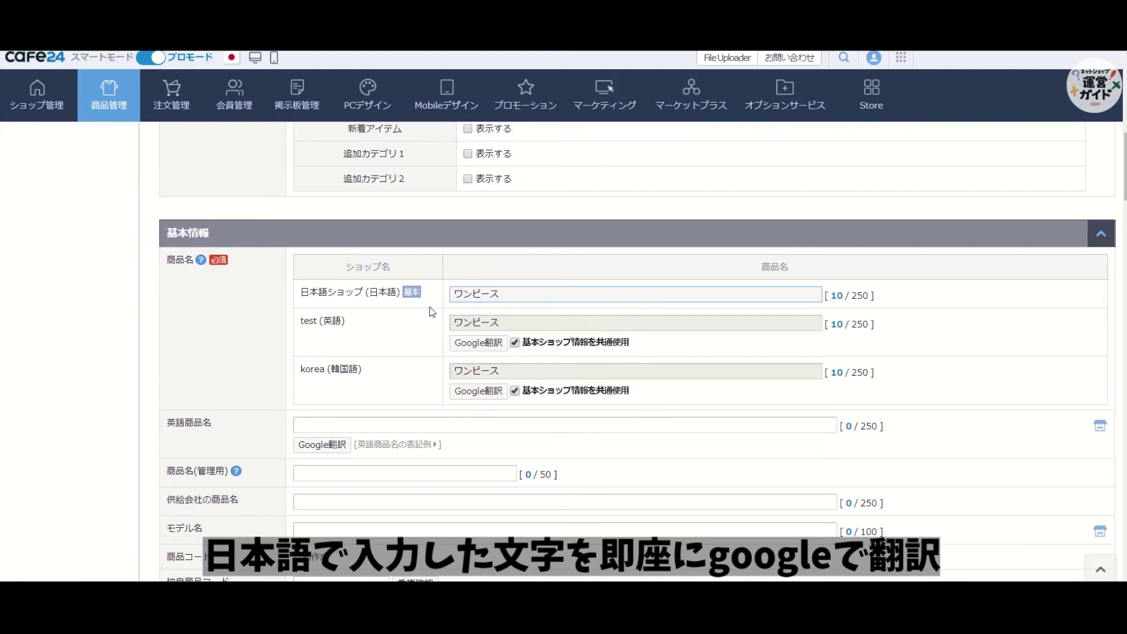
Translate the product name with Google翻訳 and use "one piece" for the test shop and "원피스" for the korea shop.
click(462, 342)
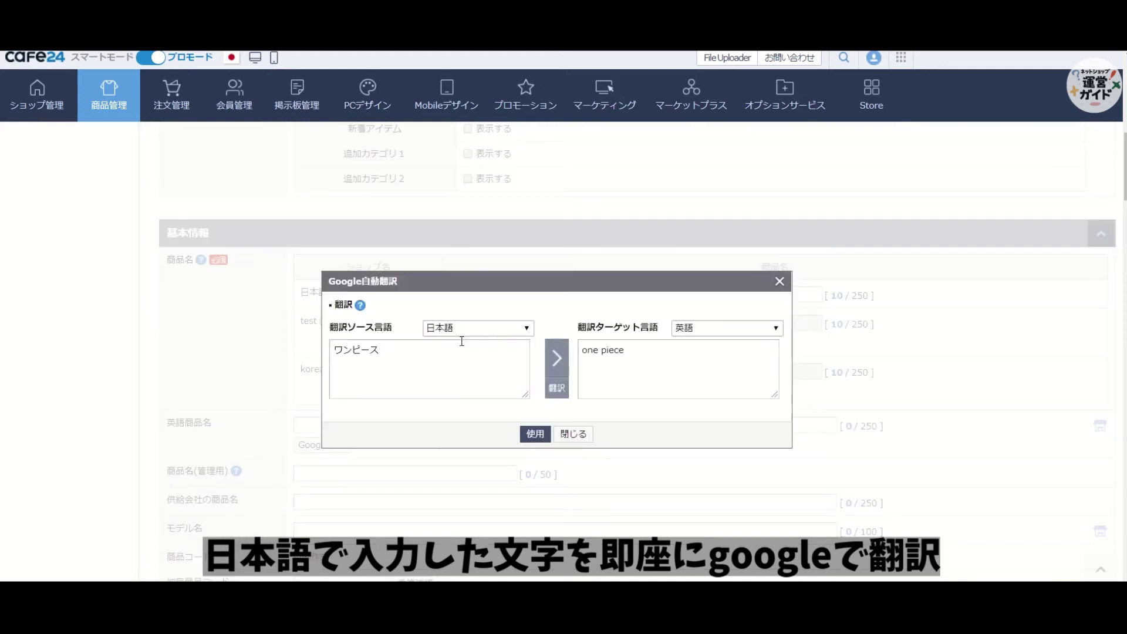
click(535, 433)
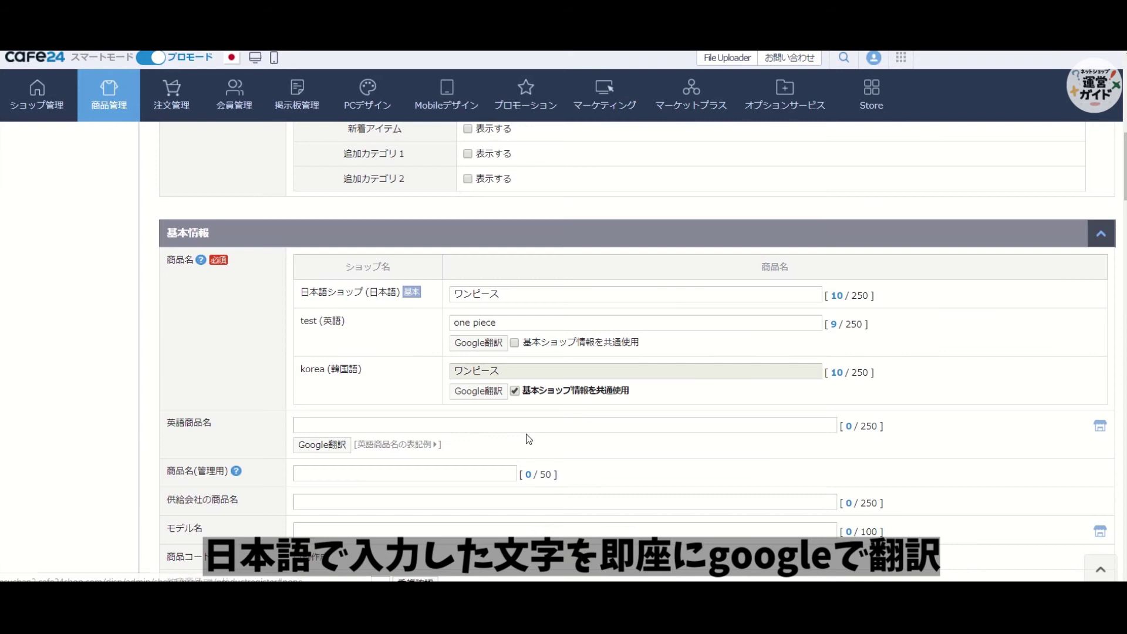
click(489, 391)
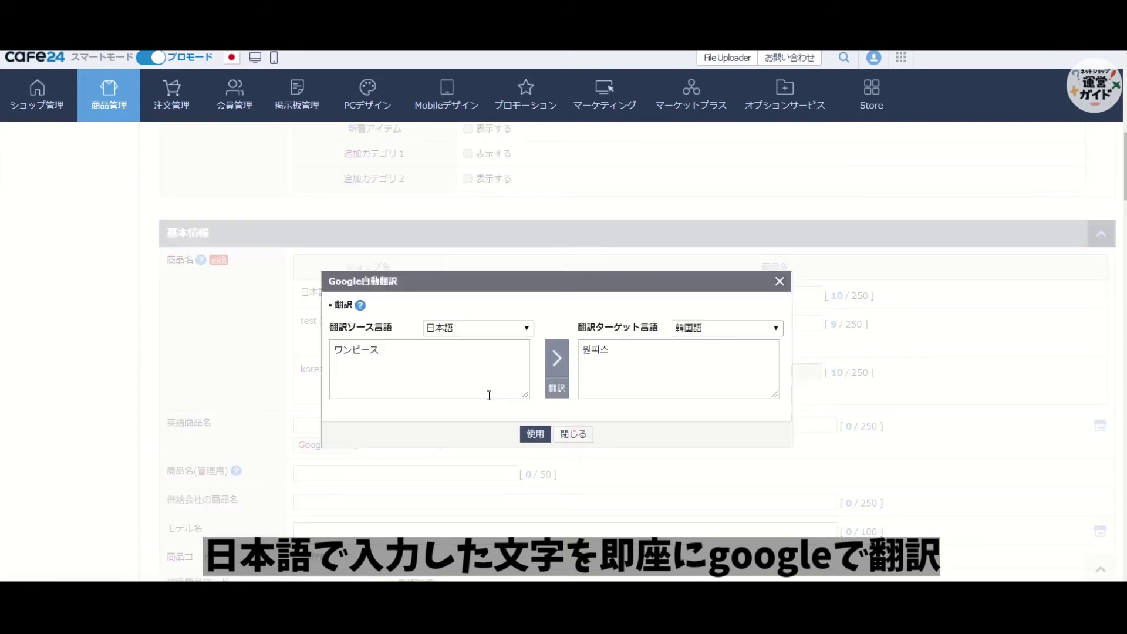
click(535, 434)
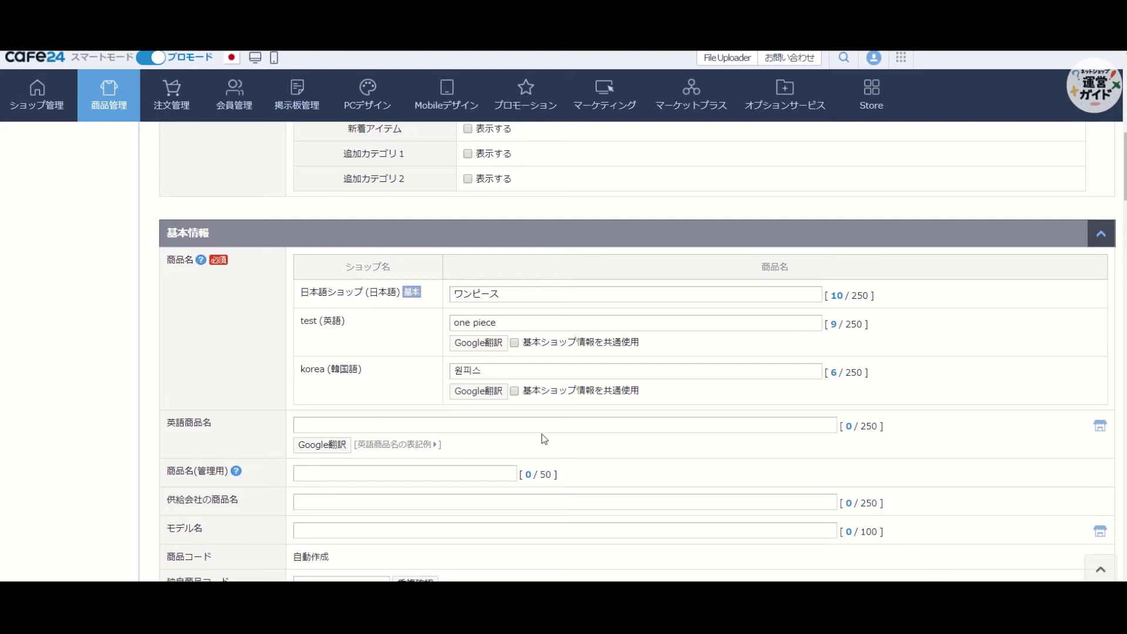
Review the tax classification (課税区分) options for the 日本語ショップ and the test shop.
scroll(541, 434, down, 5)
scroll(490, 203, down, 15)
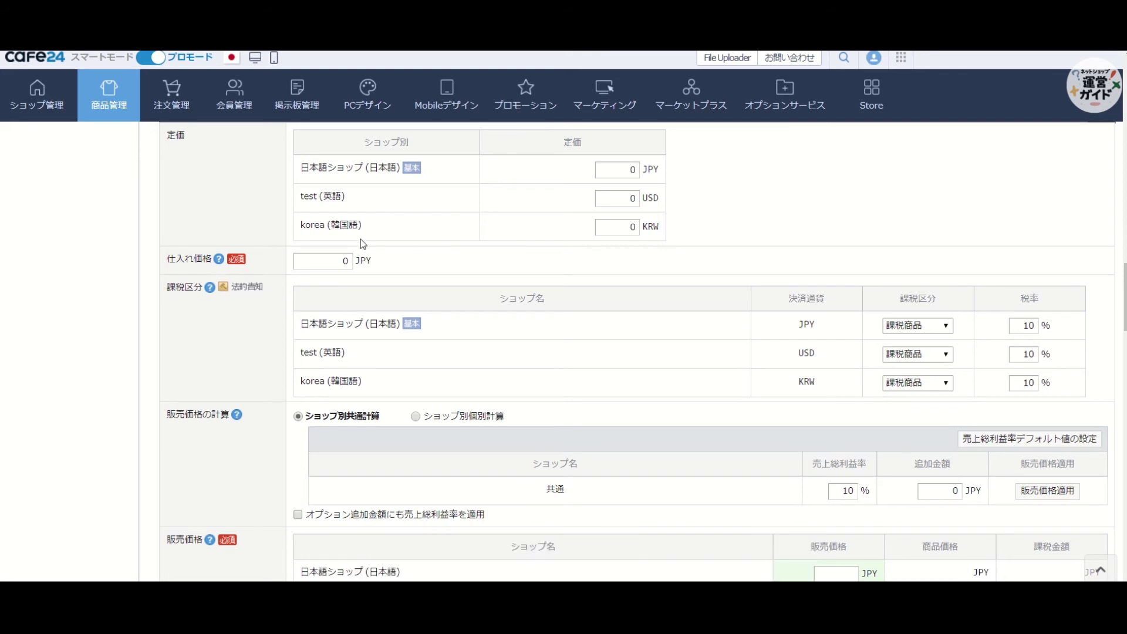
click(927, 326)
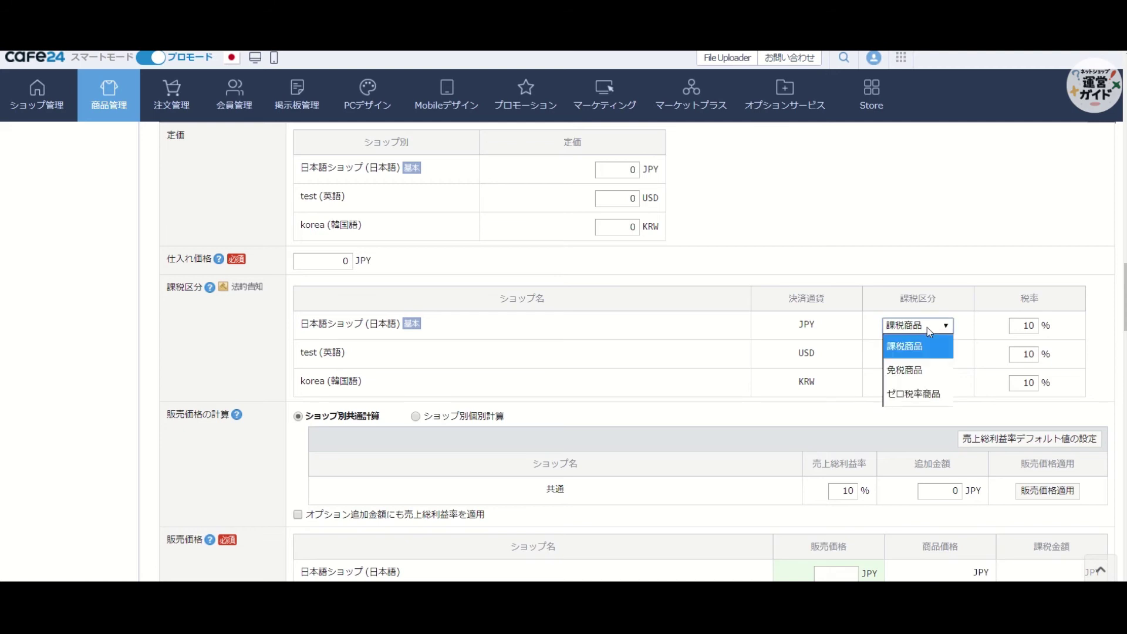
click(927, 327)
click(937, 355)
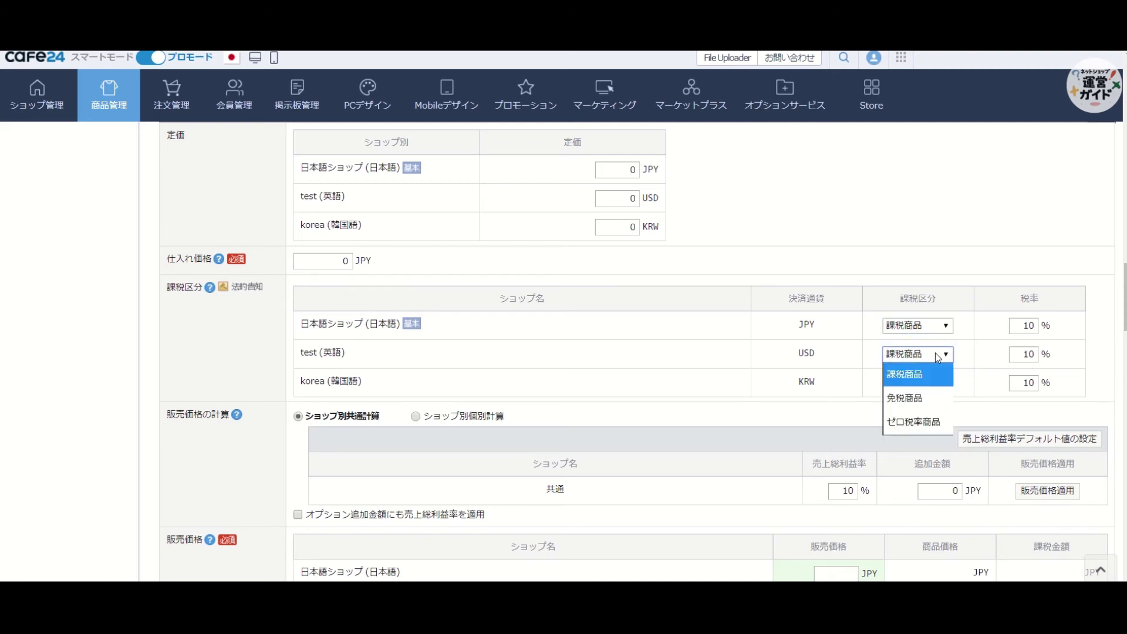
click(937, 355)
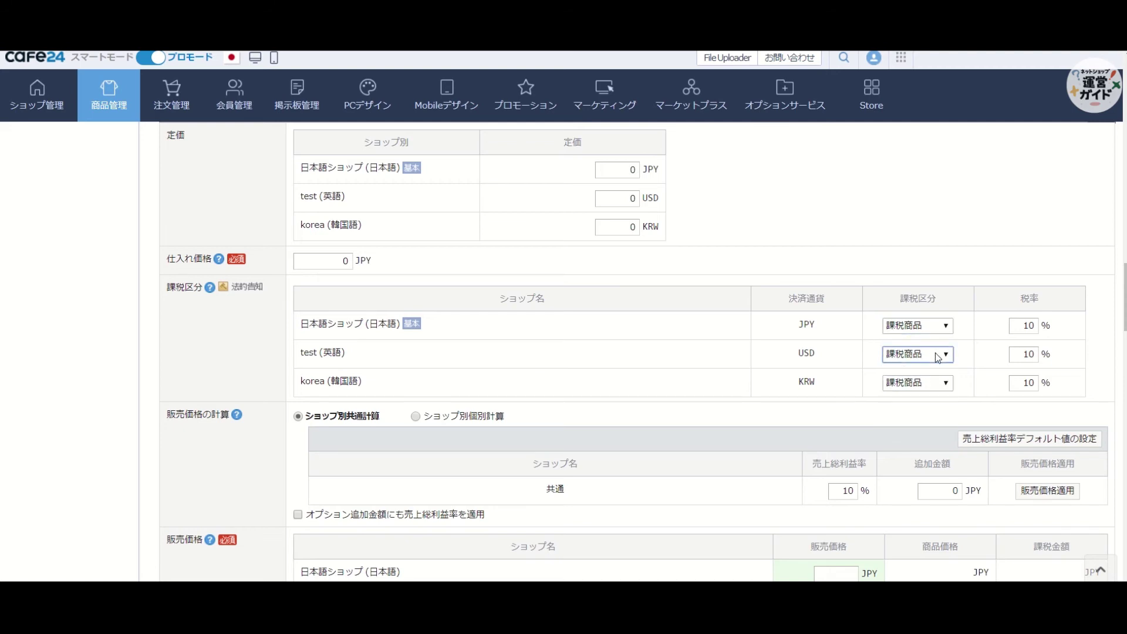
Set the 日本語ショップ selling price to 1000 JPY and calculate the USD and KRW prices automatically from the exchange rates.
scroll(514, 417, down, 3)
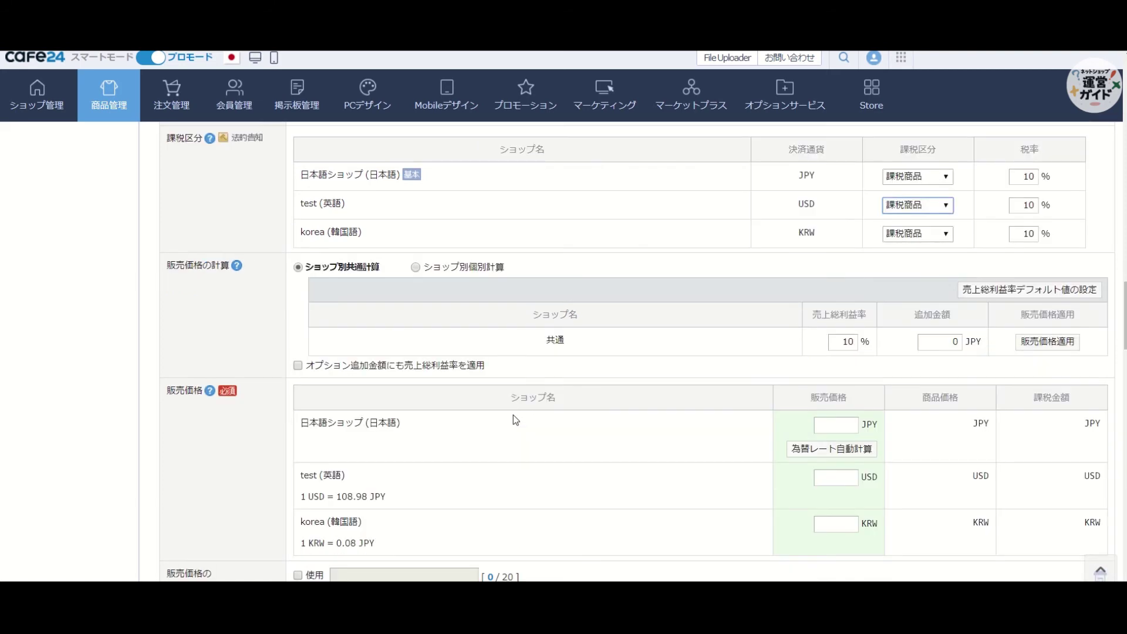
scroll(513, 414, down, 3)
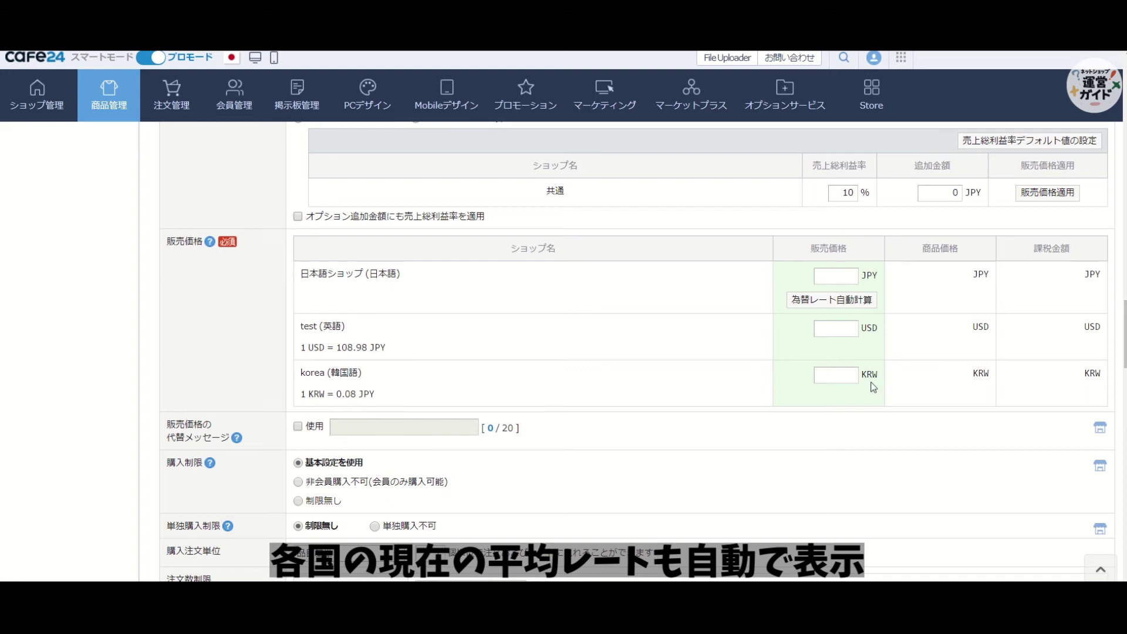
click(841, 277)
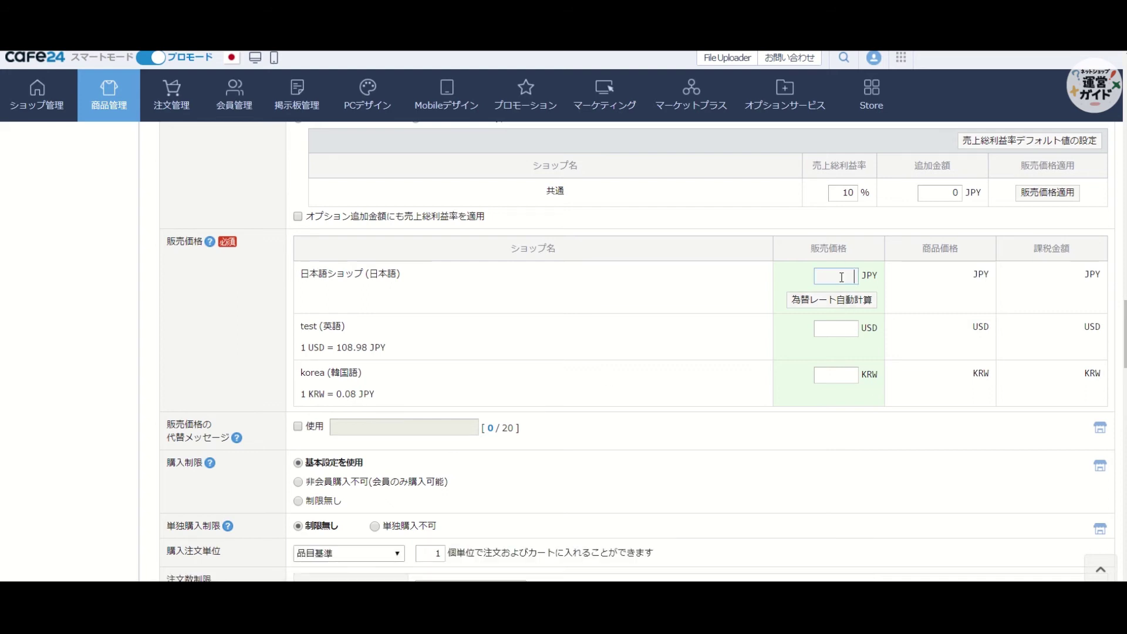
text(1)
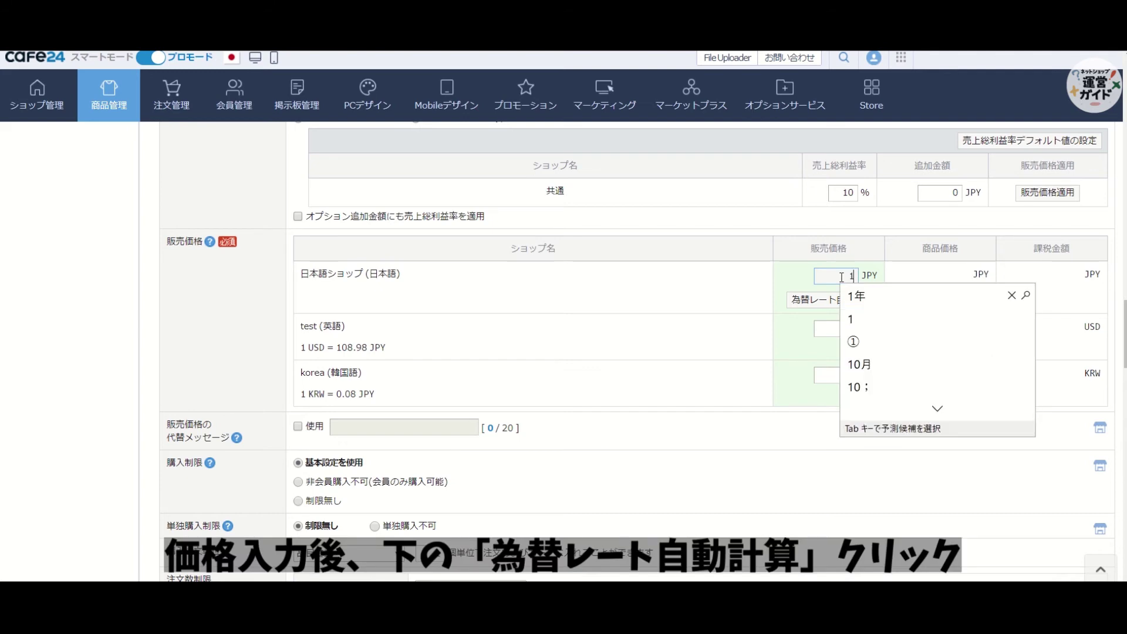
text(000)
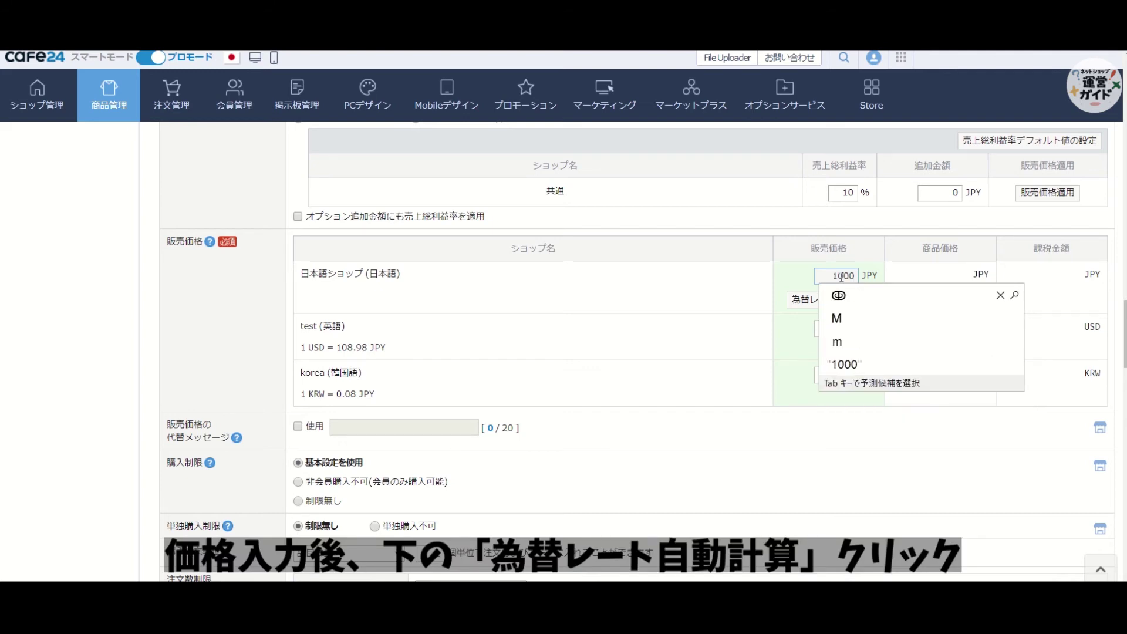
key(Return)
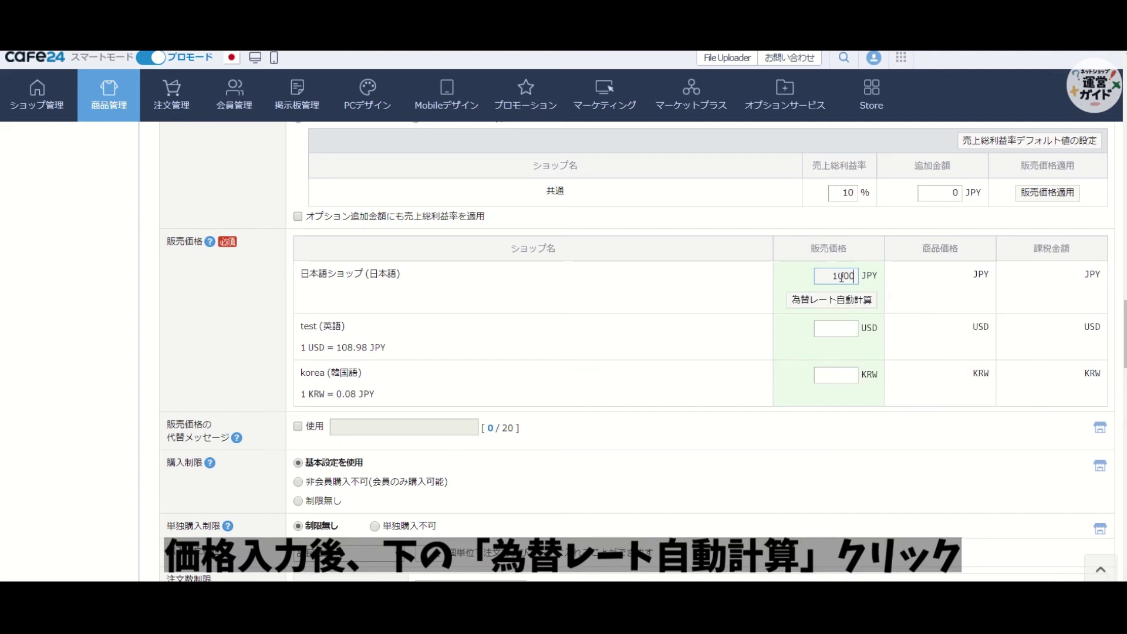
click(806, 302)
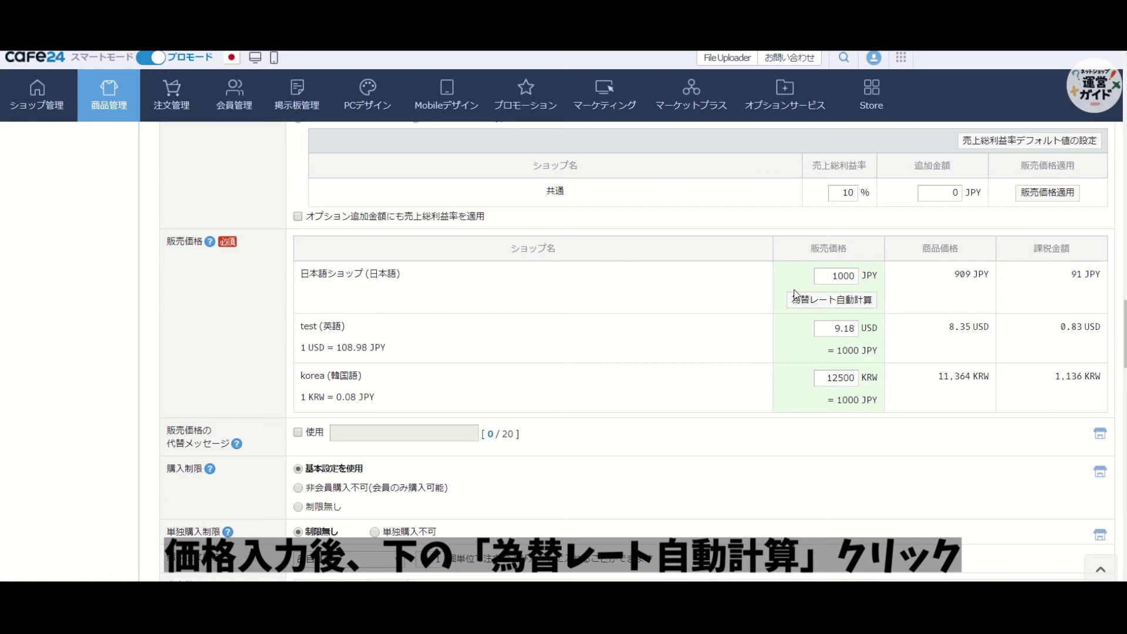
Register the product with the remaining settings left as they are and acknowledge the save message.
scroll(562, 391, down, 5)
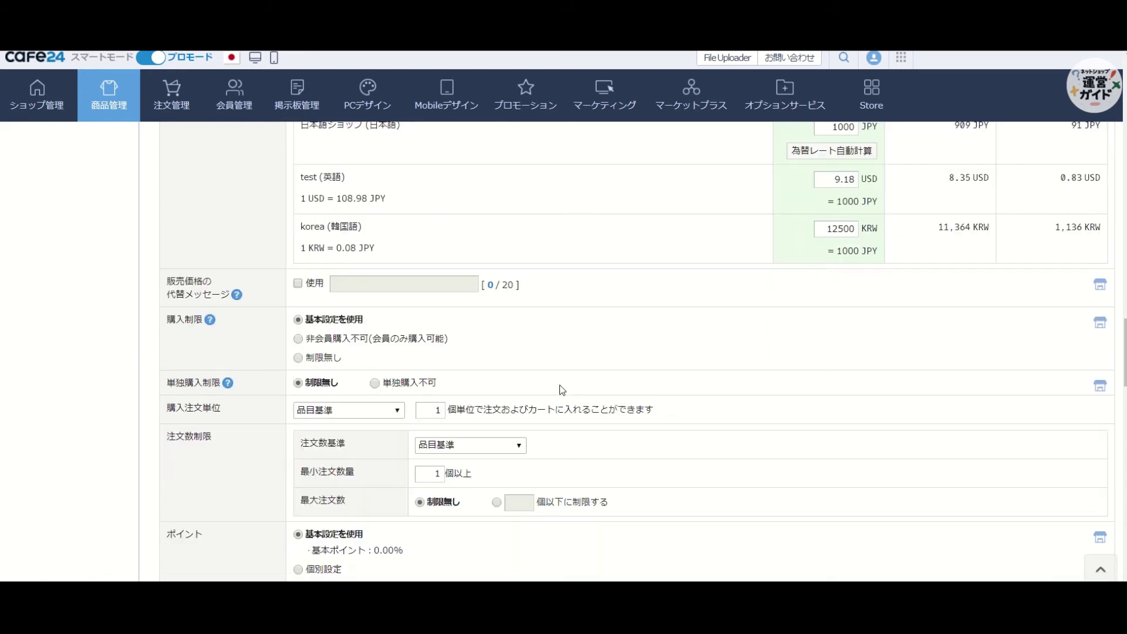
scroll(560, 390, down, 15)
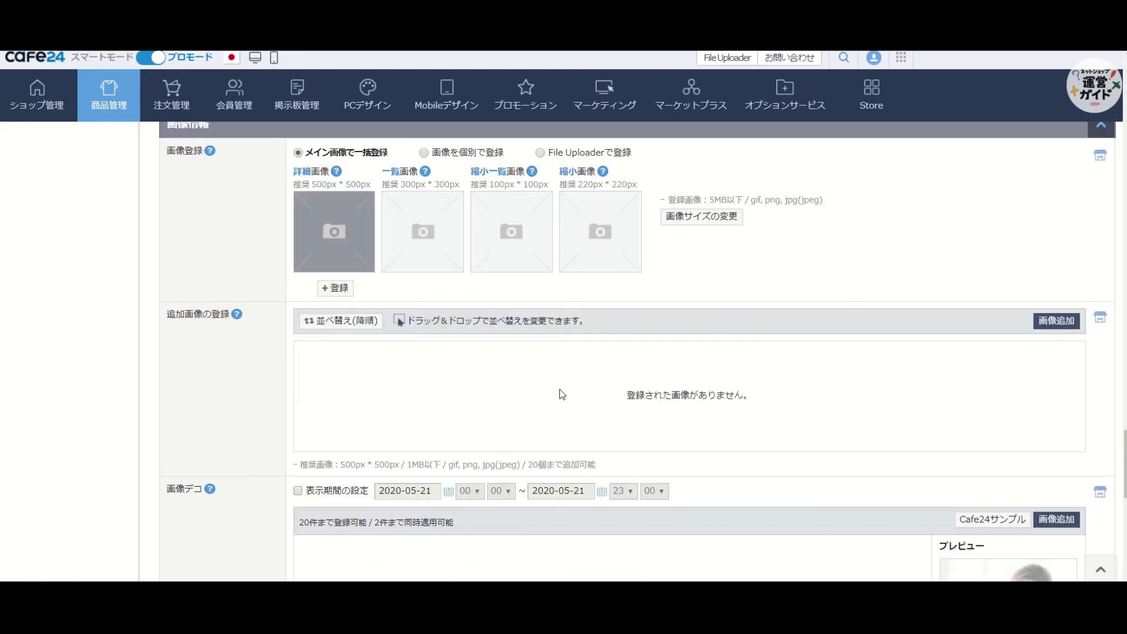
scroll(560, 393, down, 8)
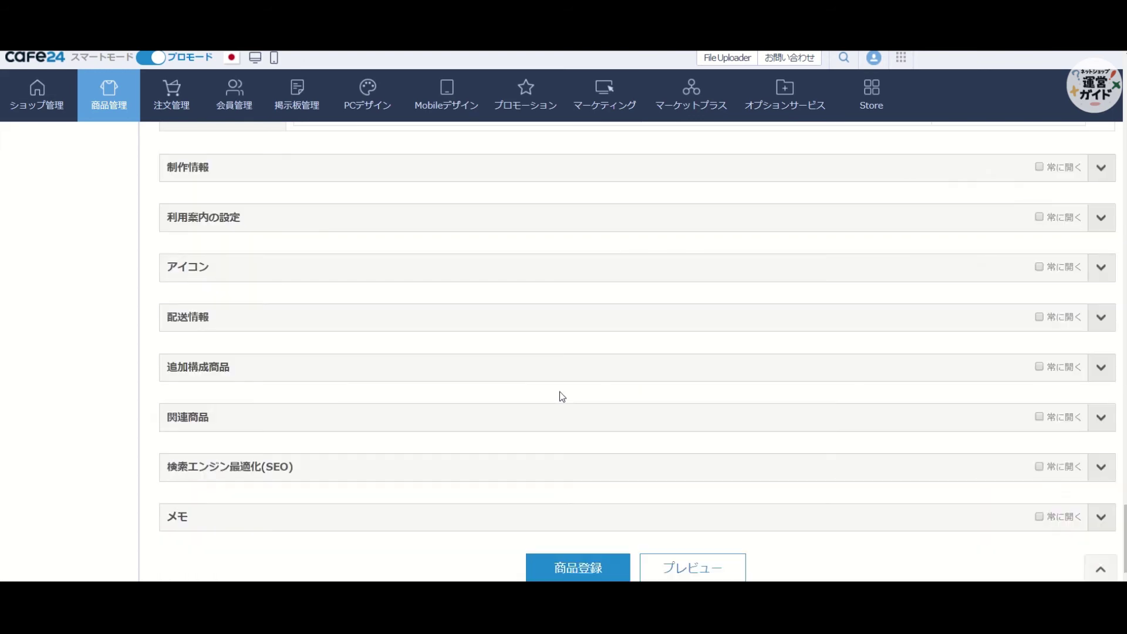
scroll(559, 391, down, 1)
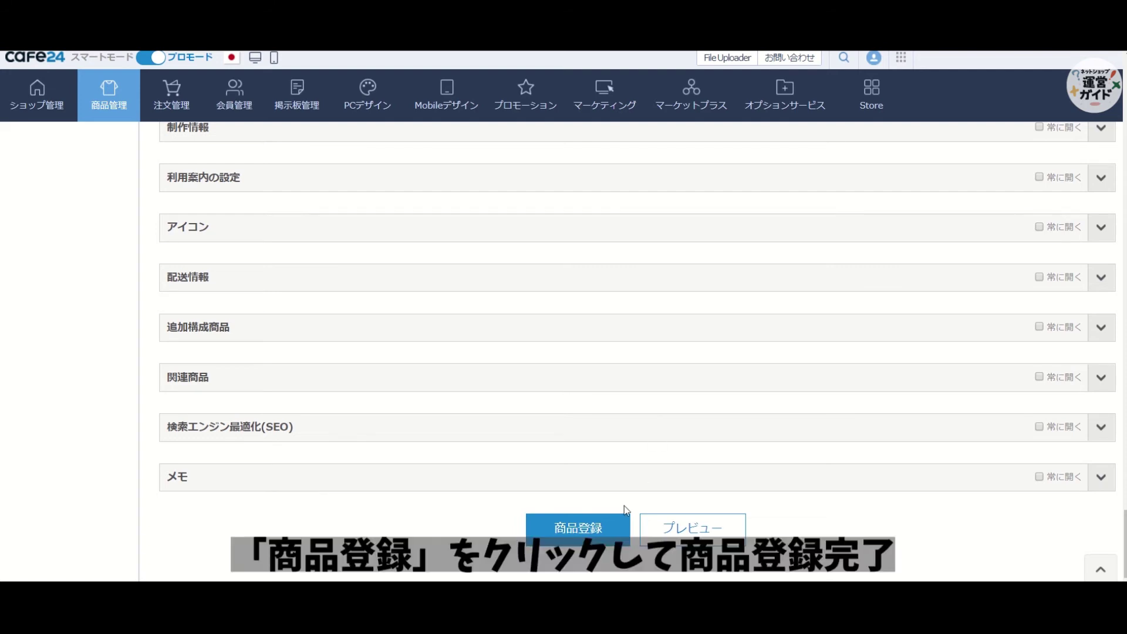
click(611, 530)
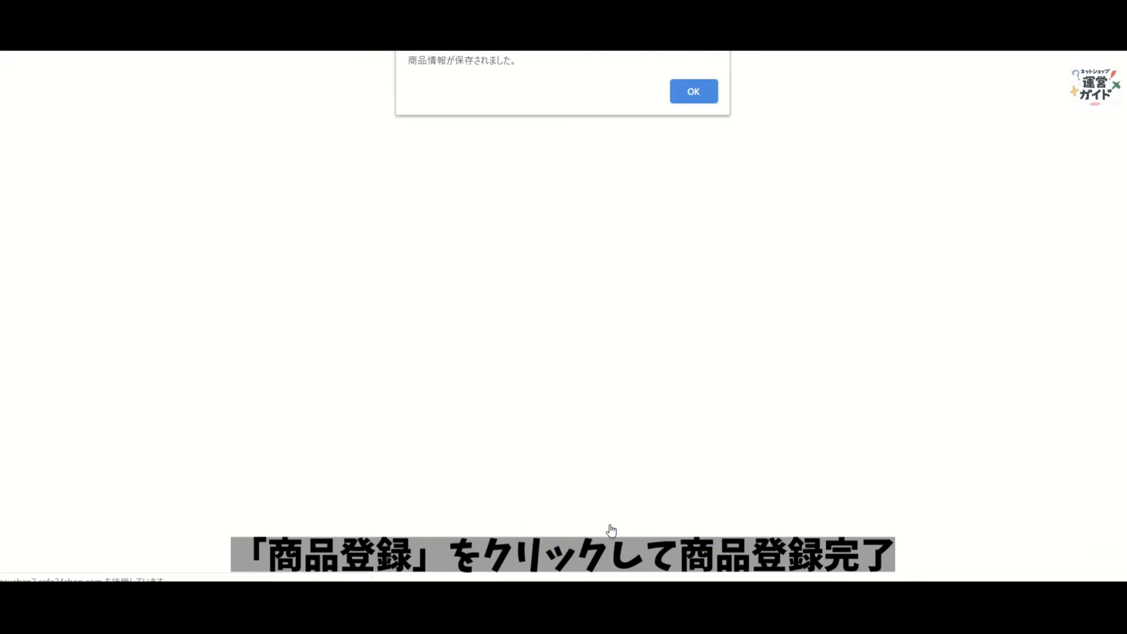
click(688, 98)
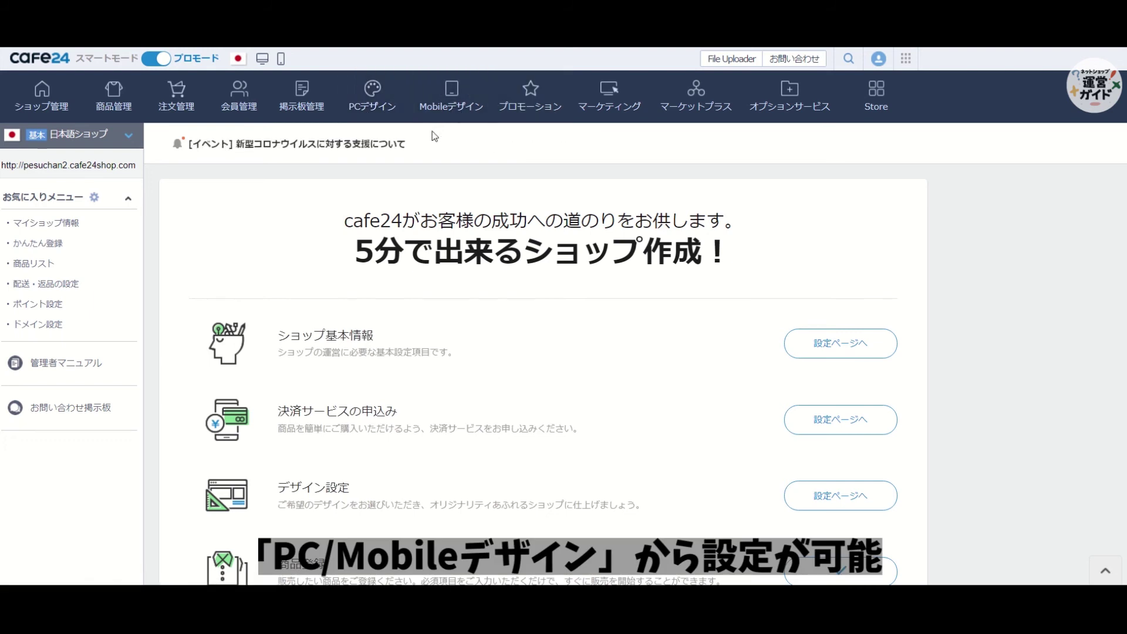
Review each shop's current template in PCデザイン and browse the additional templates under デザイン追加.
click(377, 109)
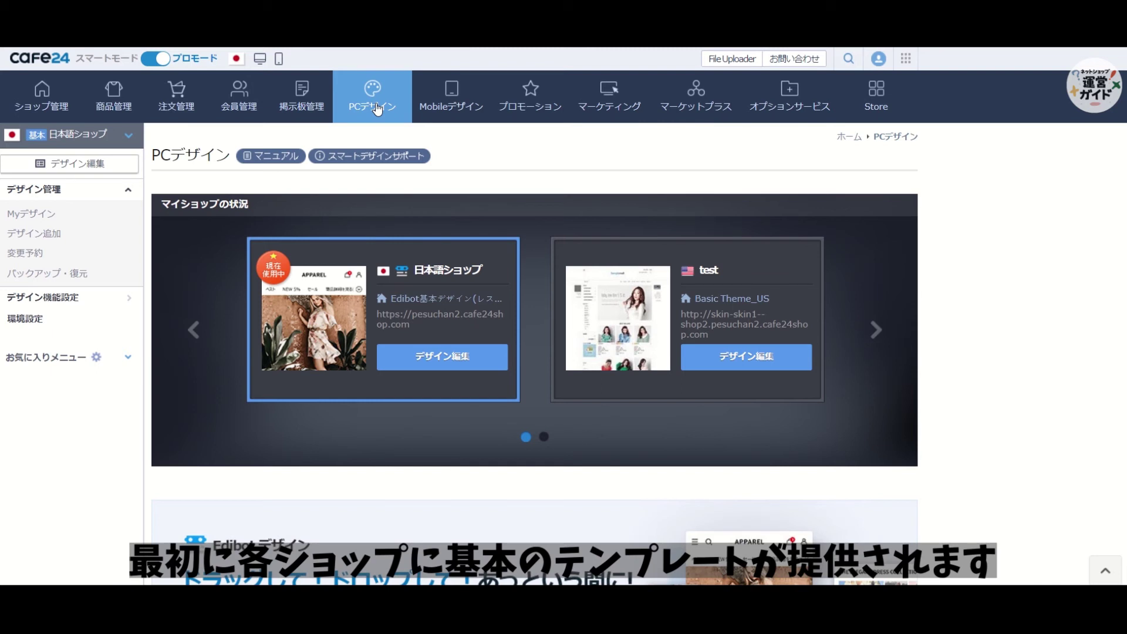
click(876, 329)
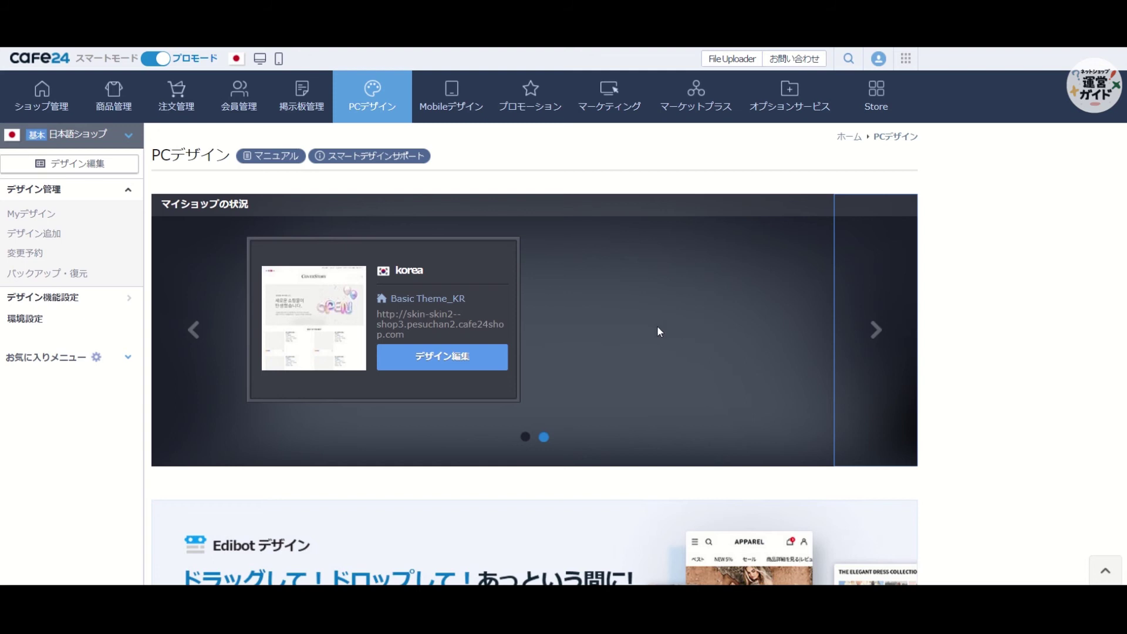
click(54, 234)
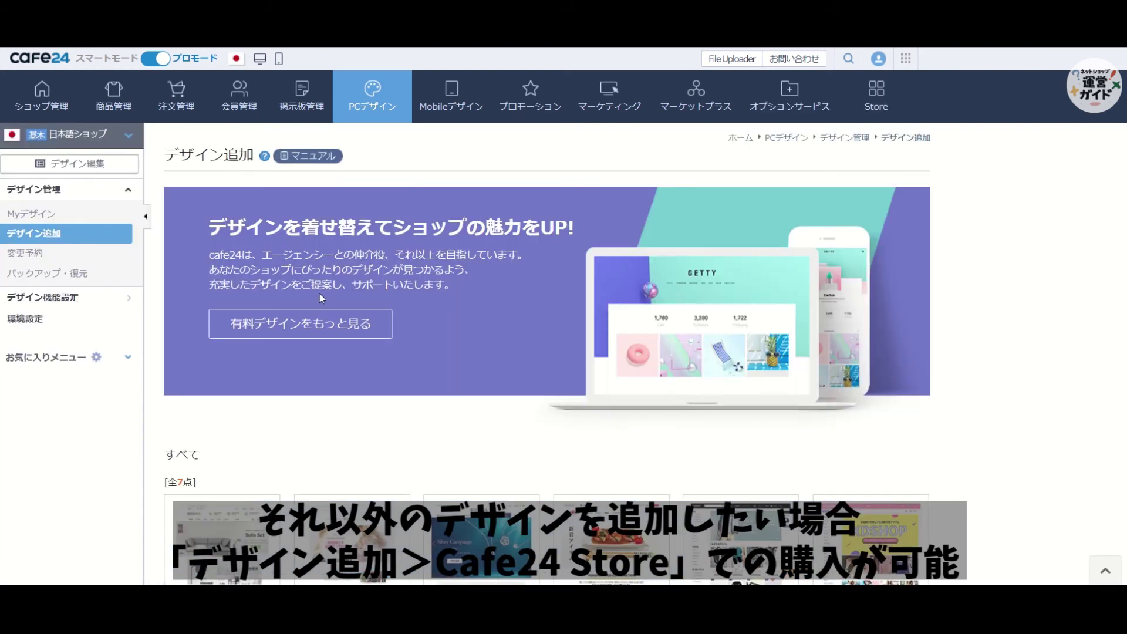
scroll(364, 347, down, 3)
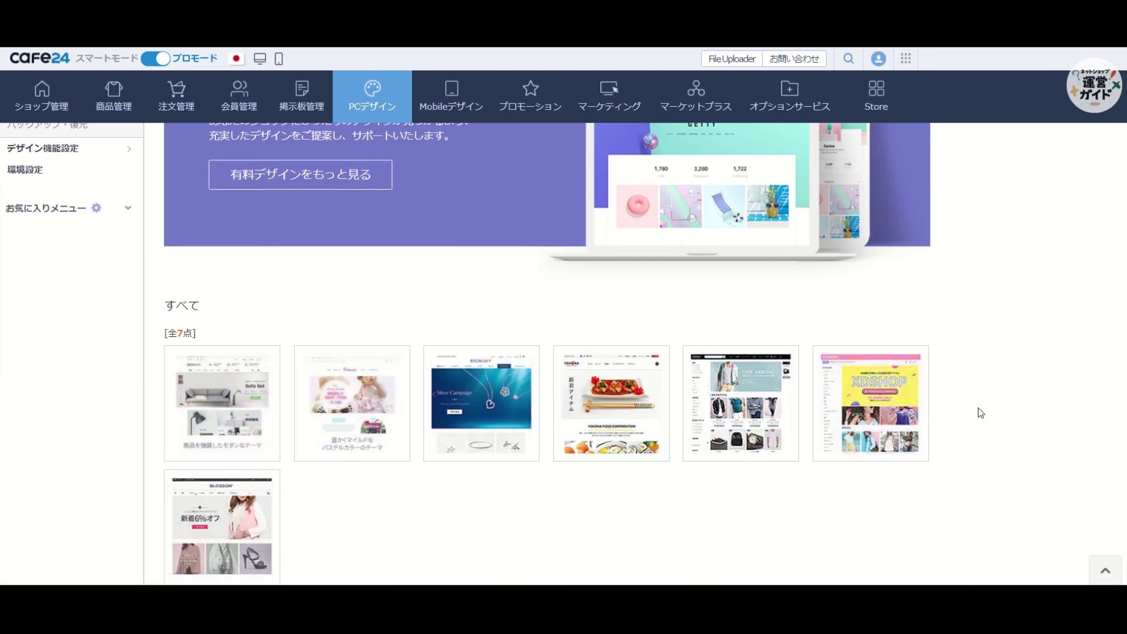
scroll(978, 411, up, 3)
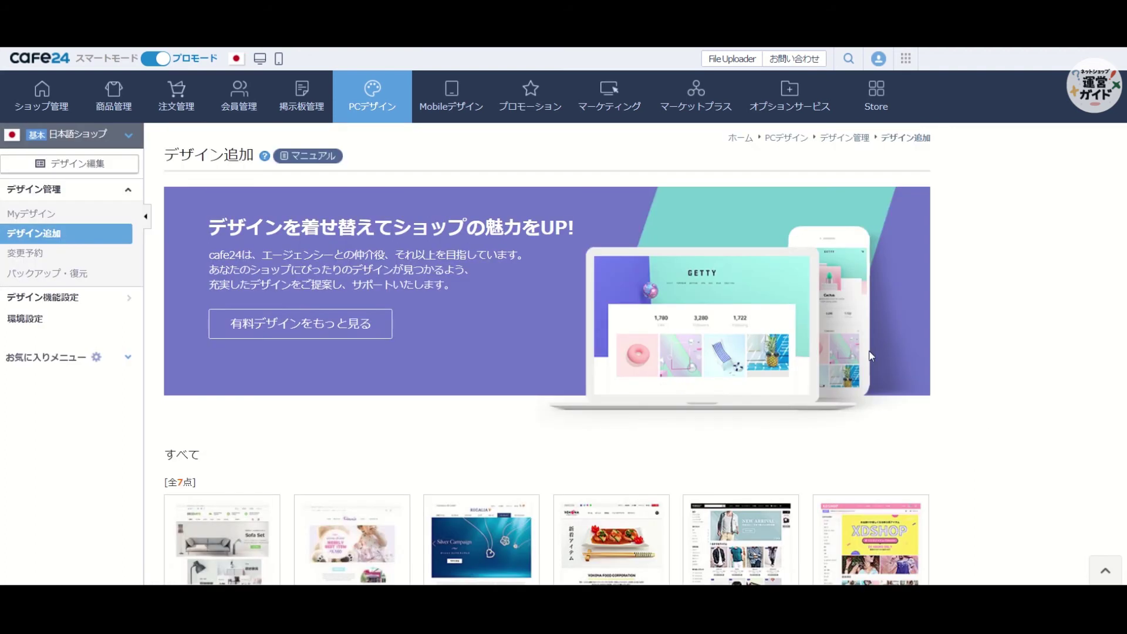
Open the design purchase page of Cafe24 Store from デザイン追加 and browse its popular, new, set and free designs.
click(305, 322)
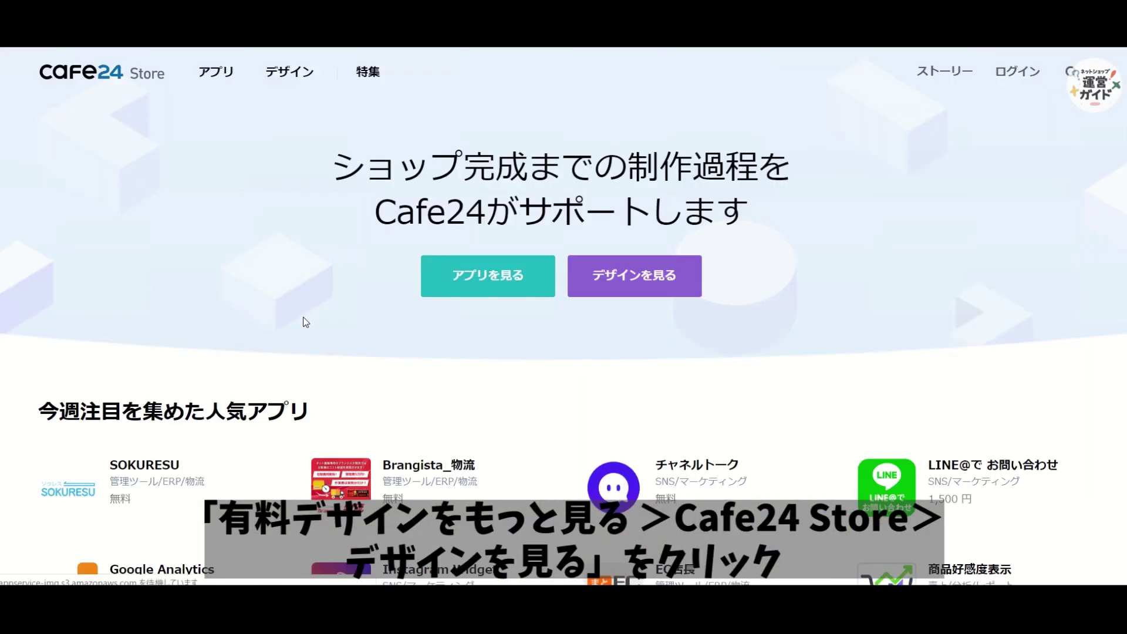
click(639, 268)
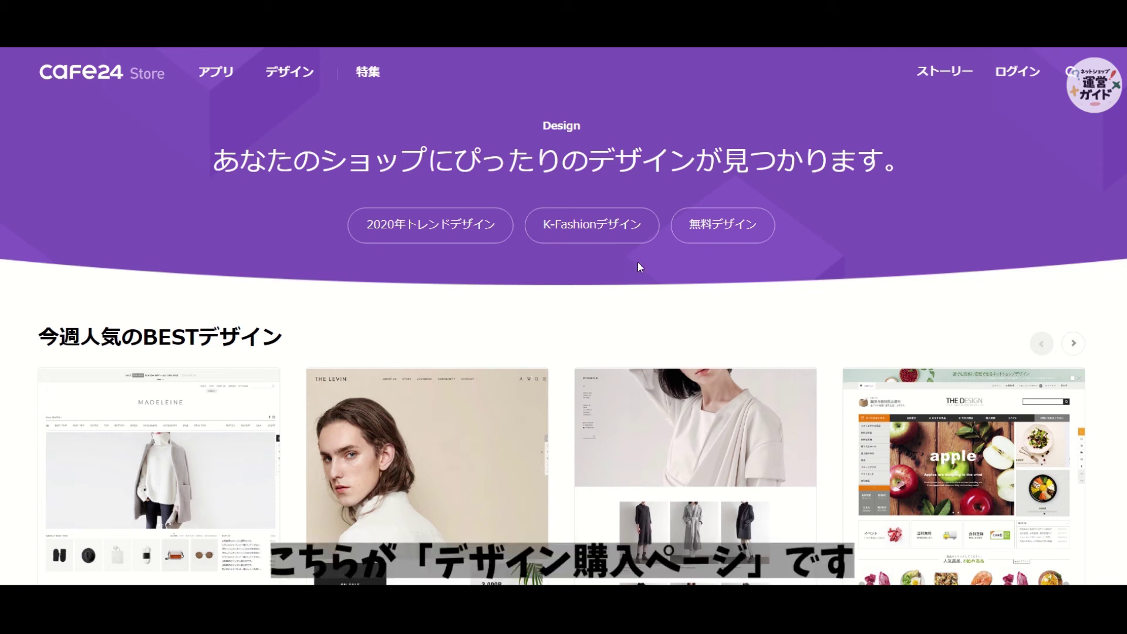
scroll(638, 263, down, 12)
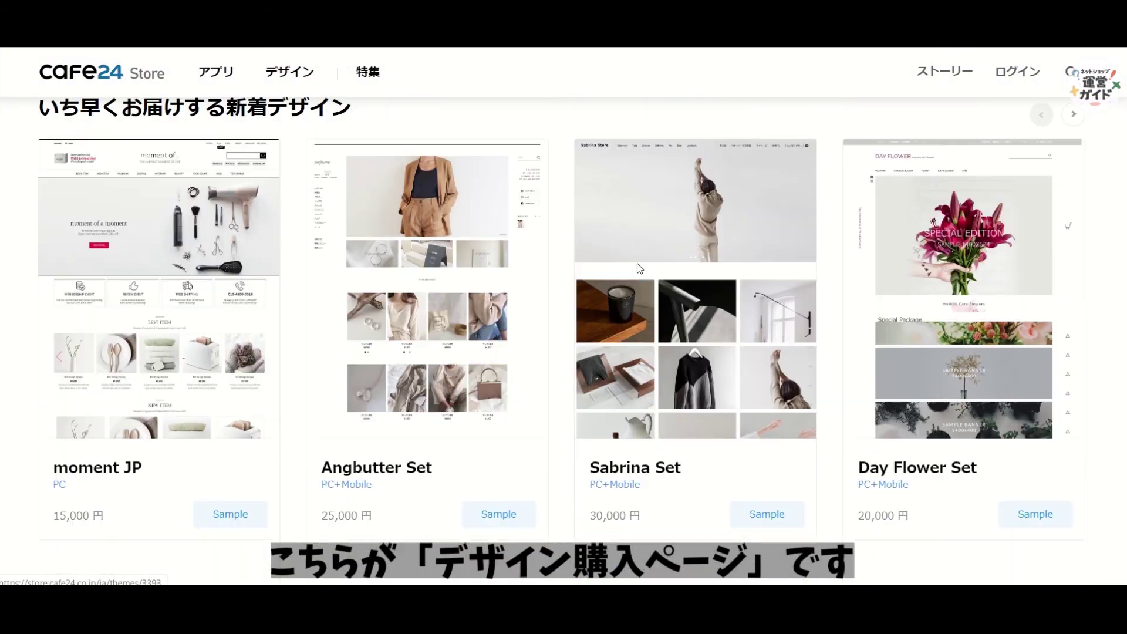
scroll(637, 264, down, 10)
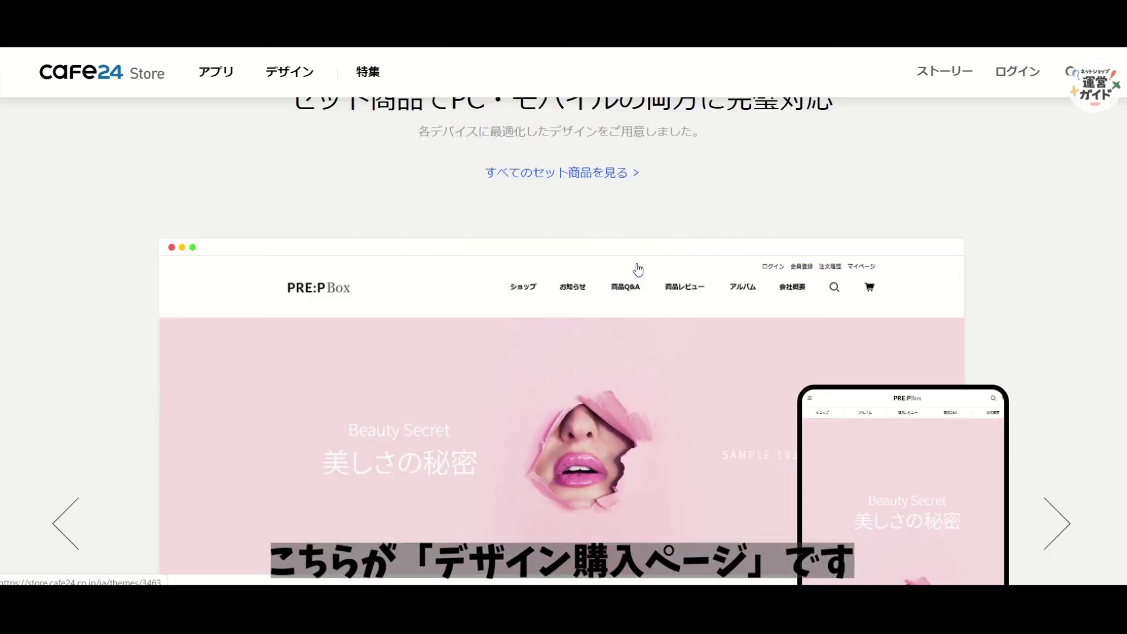
scroll(638, 270, down, 10)
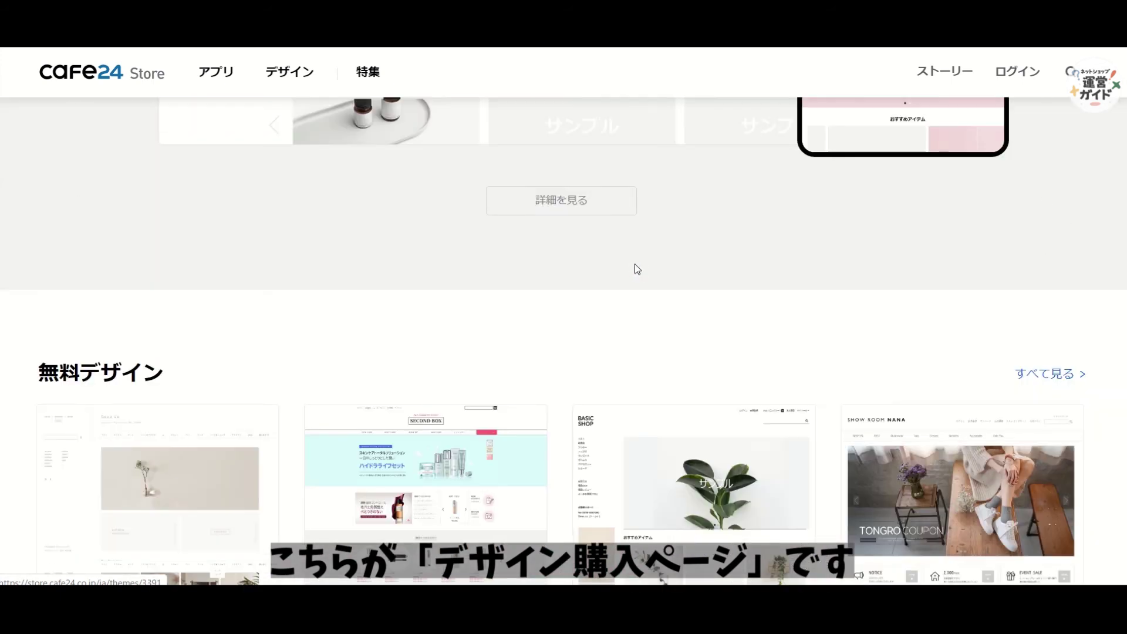
scroll(636, 267, down, 3)
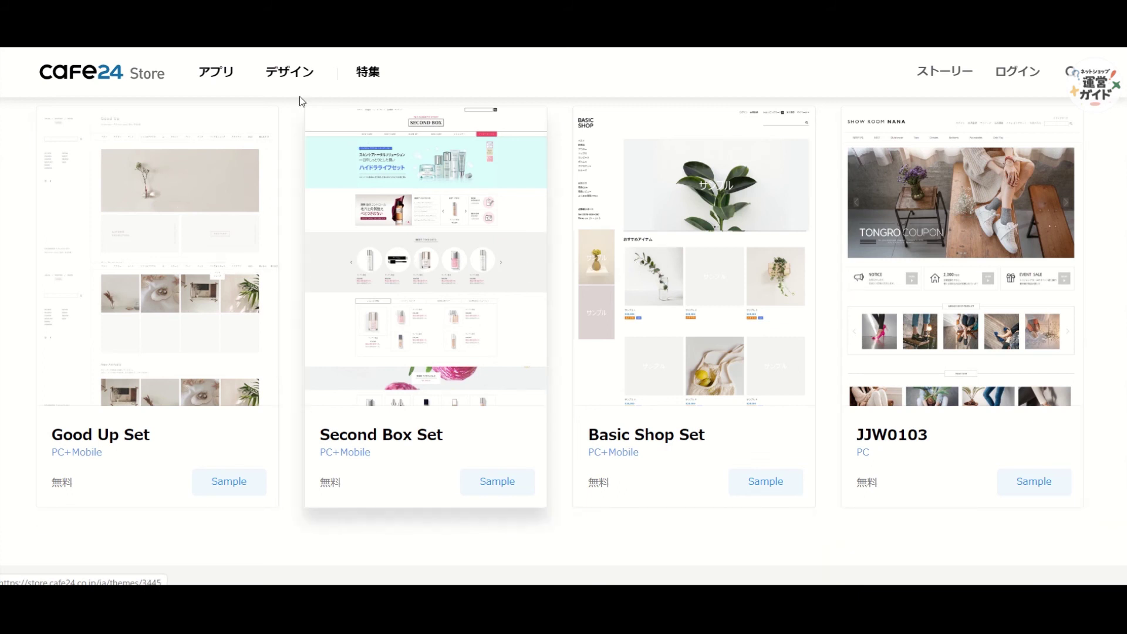
Browse the full collection of free designs (無料デザイン) in Cafe24 Store.
mouse_move(292, 81)
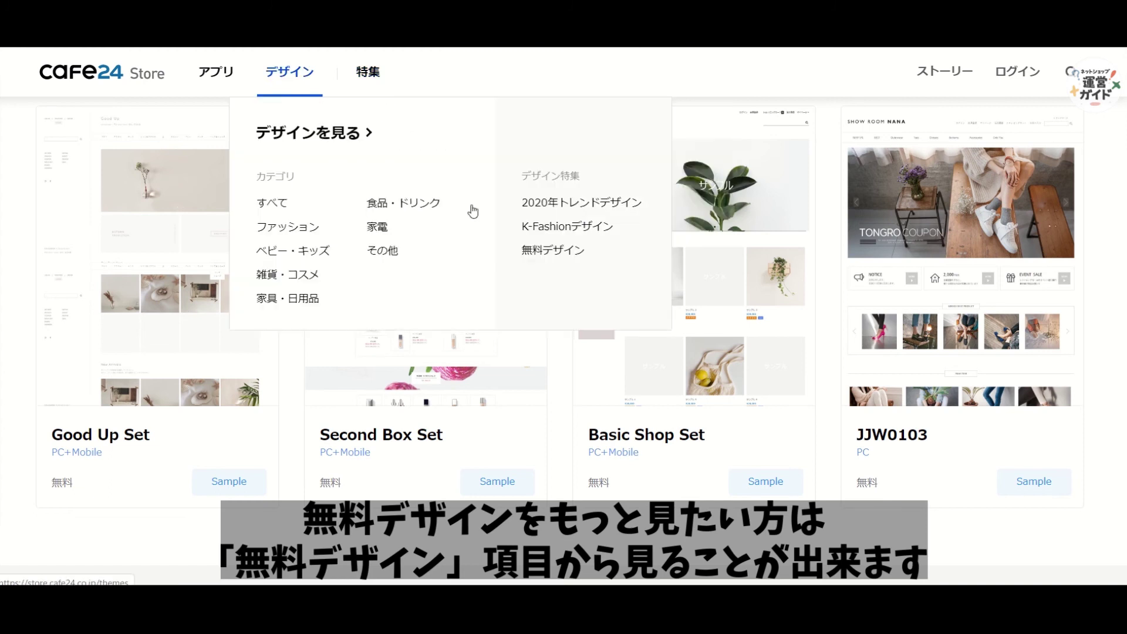
click(545, 258)
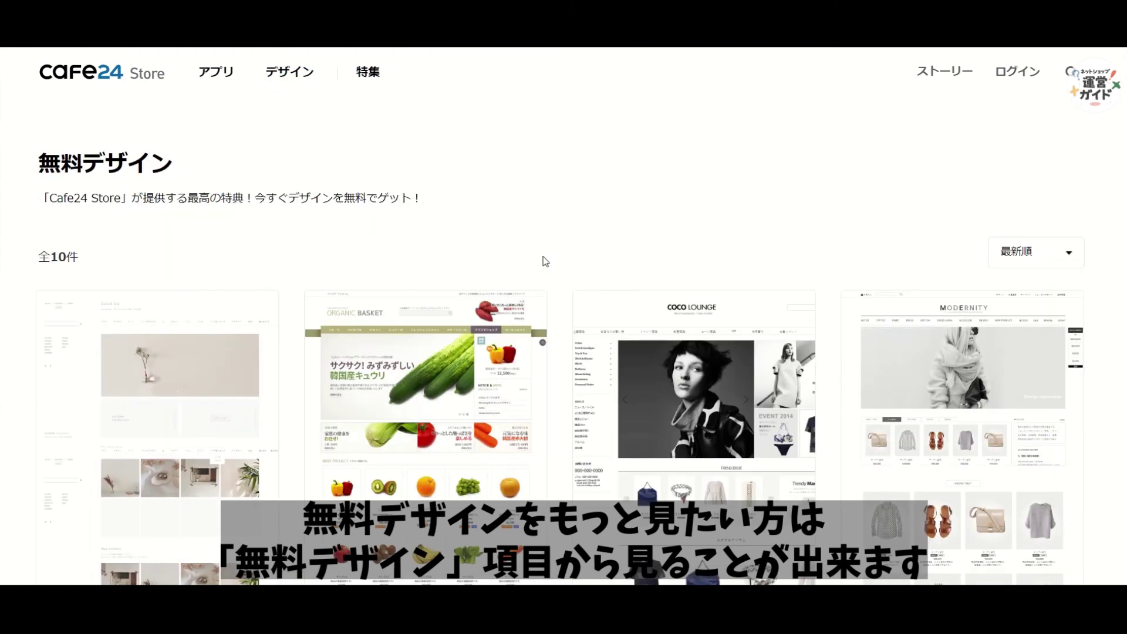
scroll(547, 264, down, 5)
scroll(548, 267, down, 8)
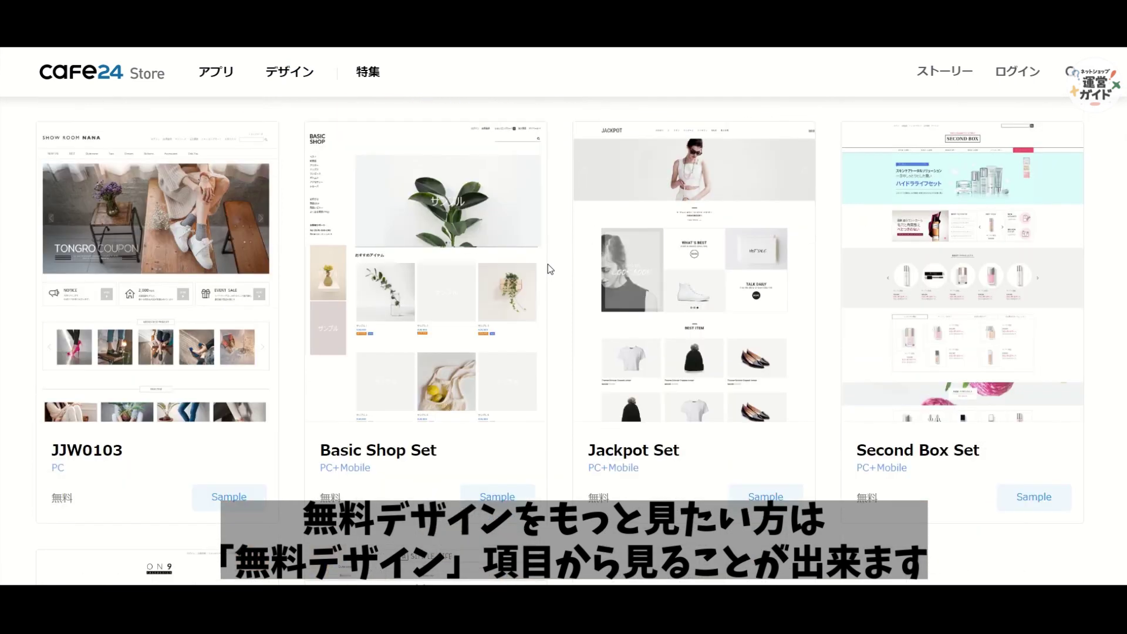
scroll(550, 269, down, 7)
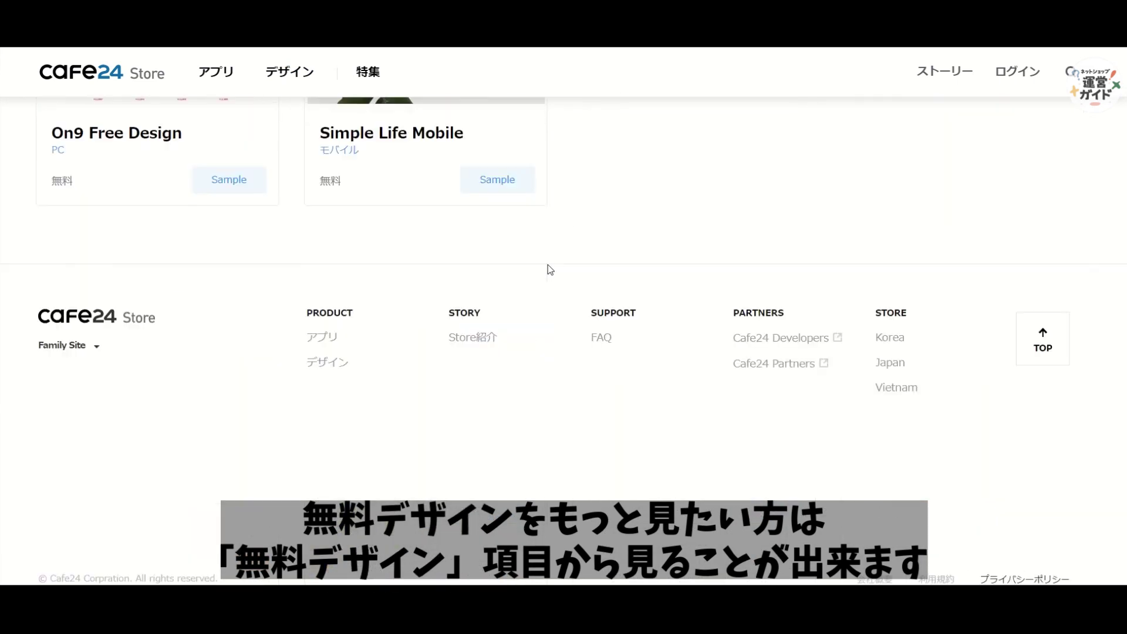
scroll(550, 269, up, 7)
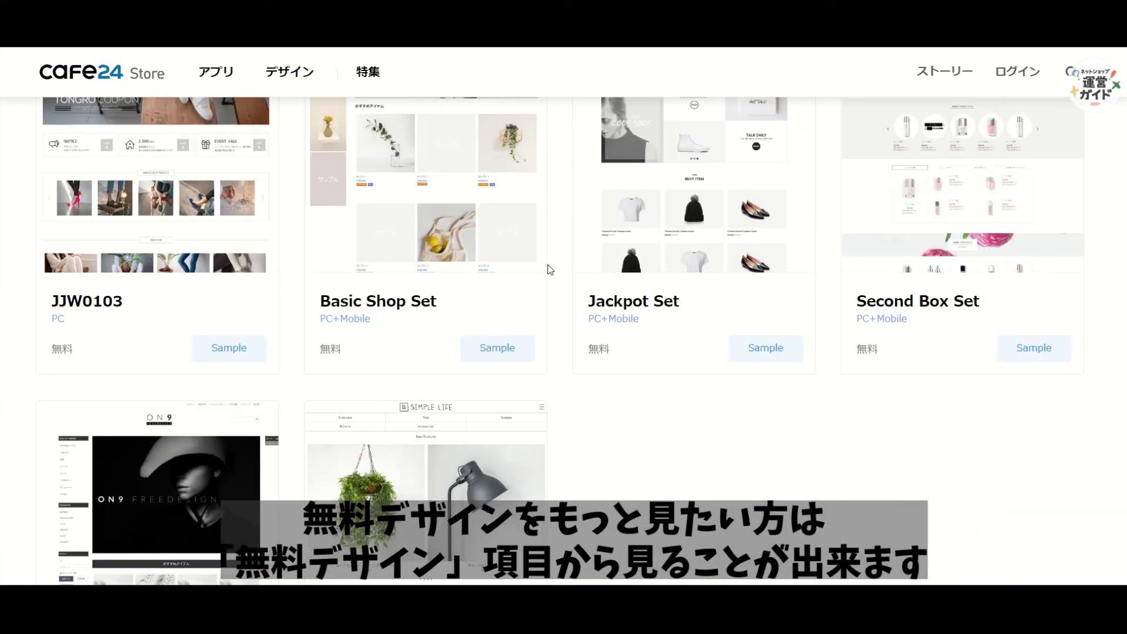
scroll(548, 267, up, 5)
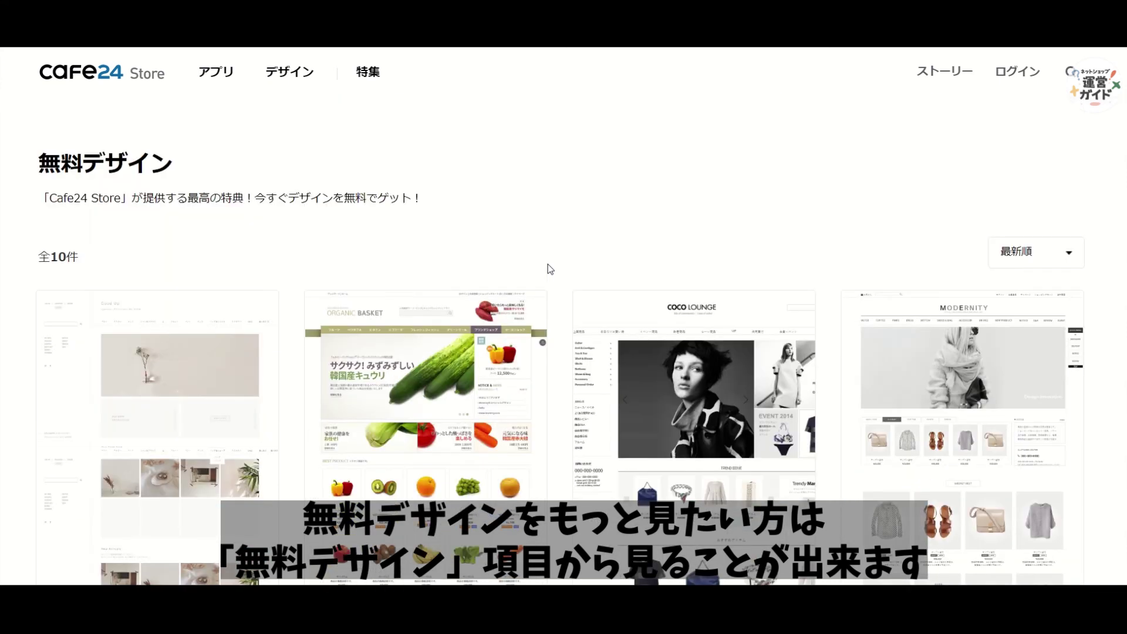
Browse the store's designs in all categories (すべて) and look over the available search filters.
mouse_move(287, 76)
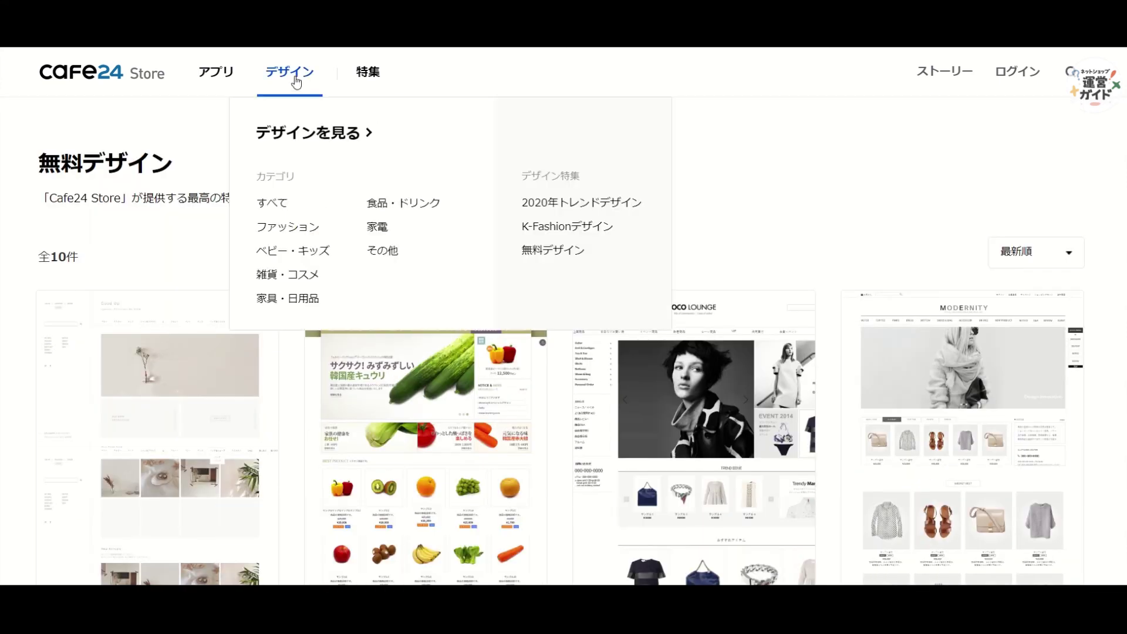
click(270, 204)
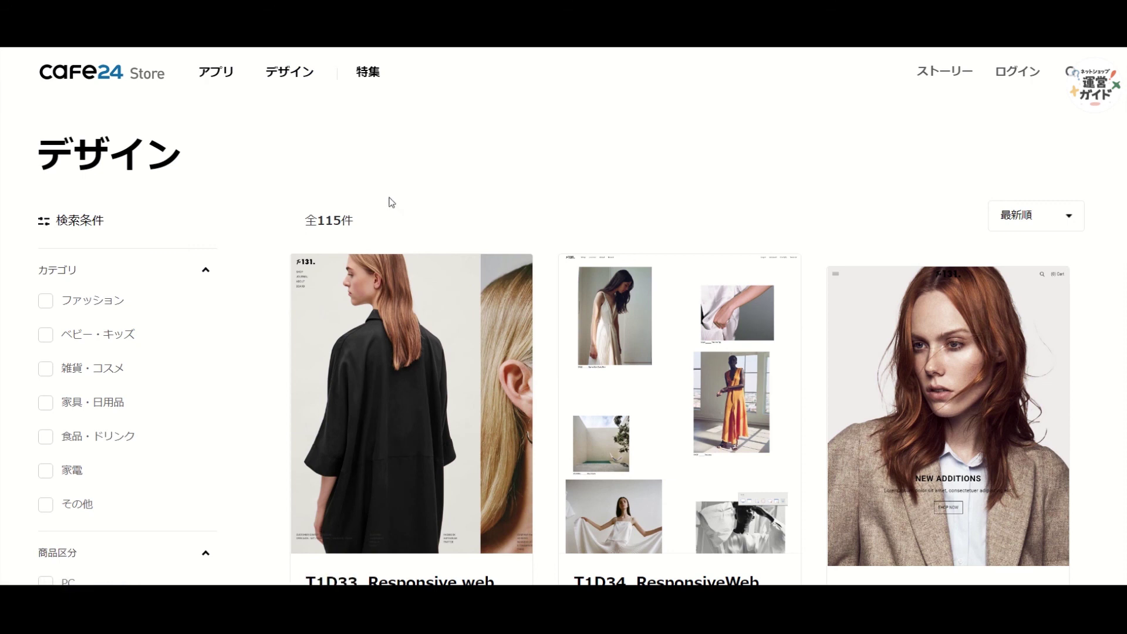
scroll(509, 202, down, 5)
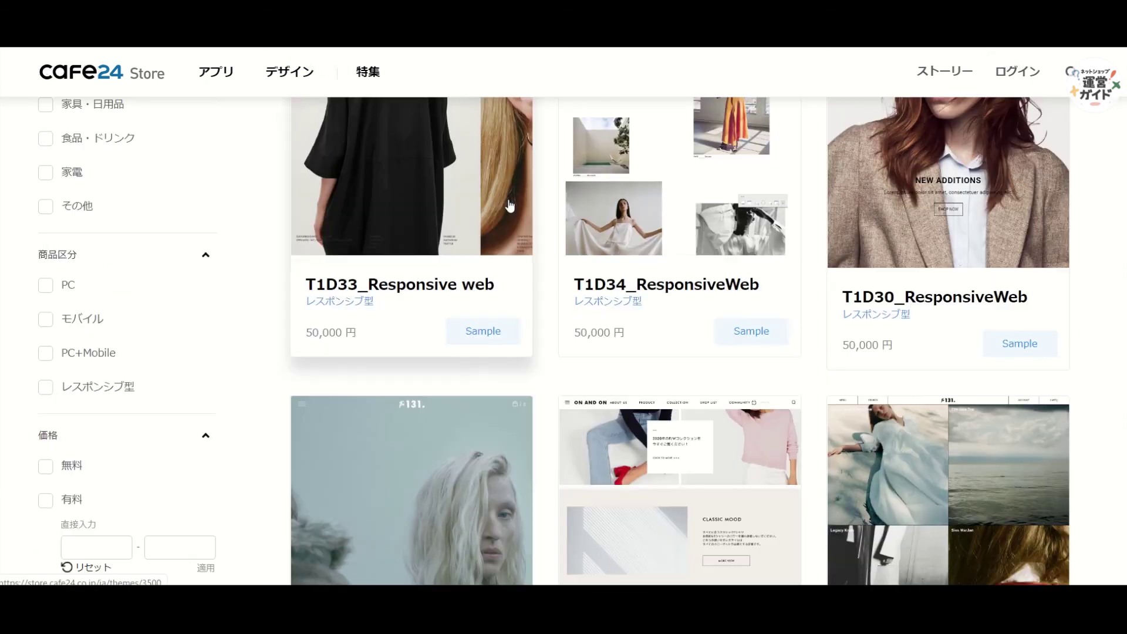
scroll(508, 204, down, 10)
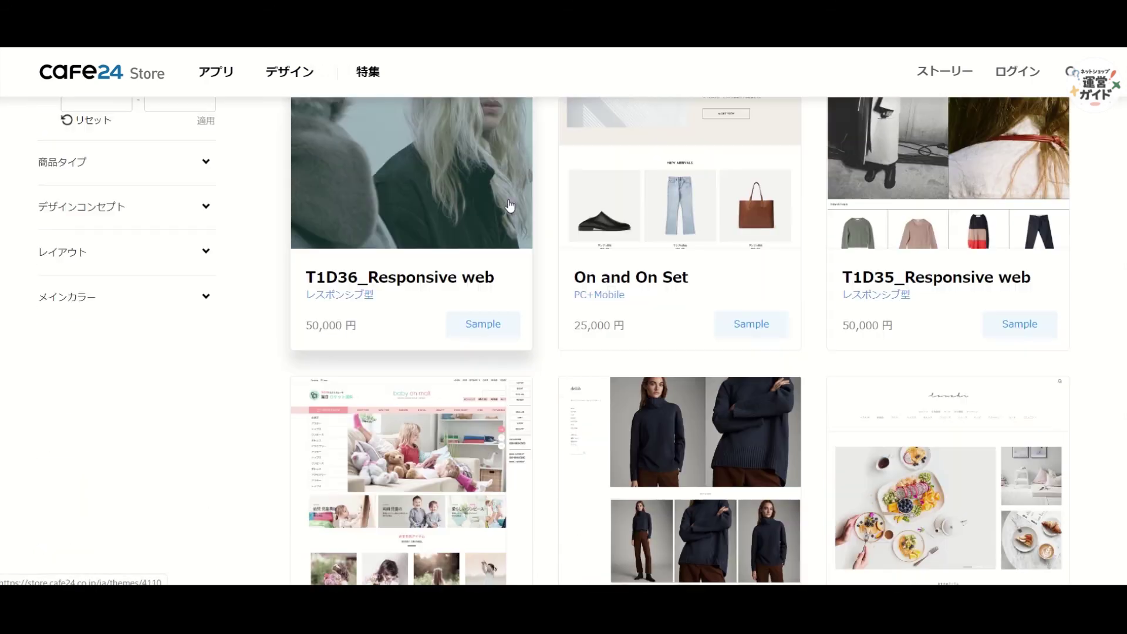
scroll(510, 204, down, 12)
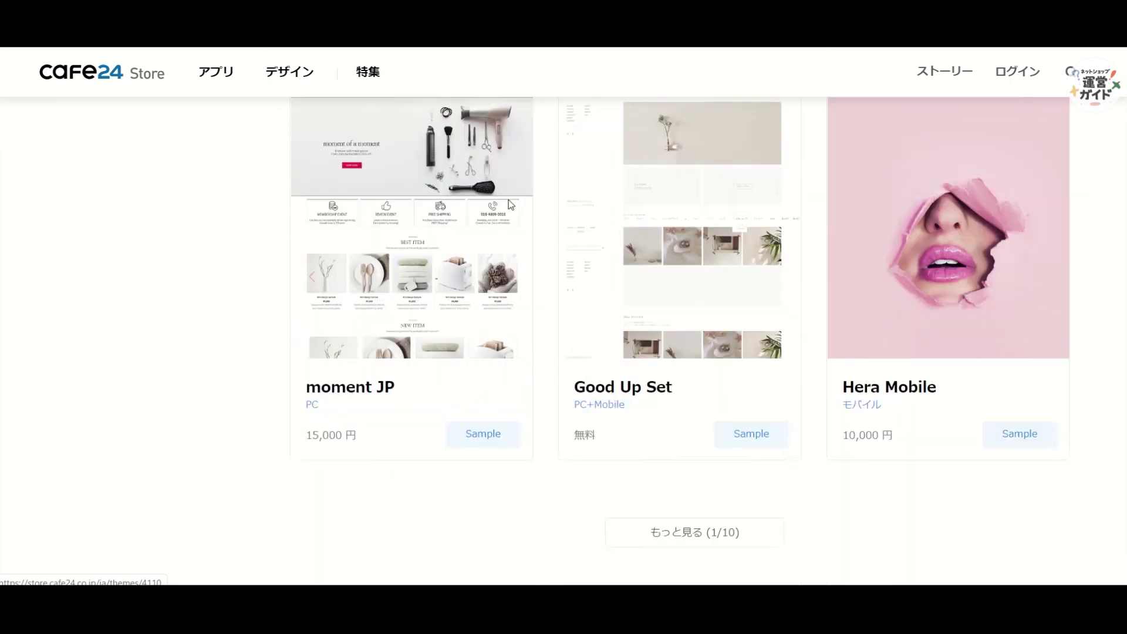
scroll(508, 203, down, 3)
scroll(508, 203, up, 12)
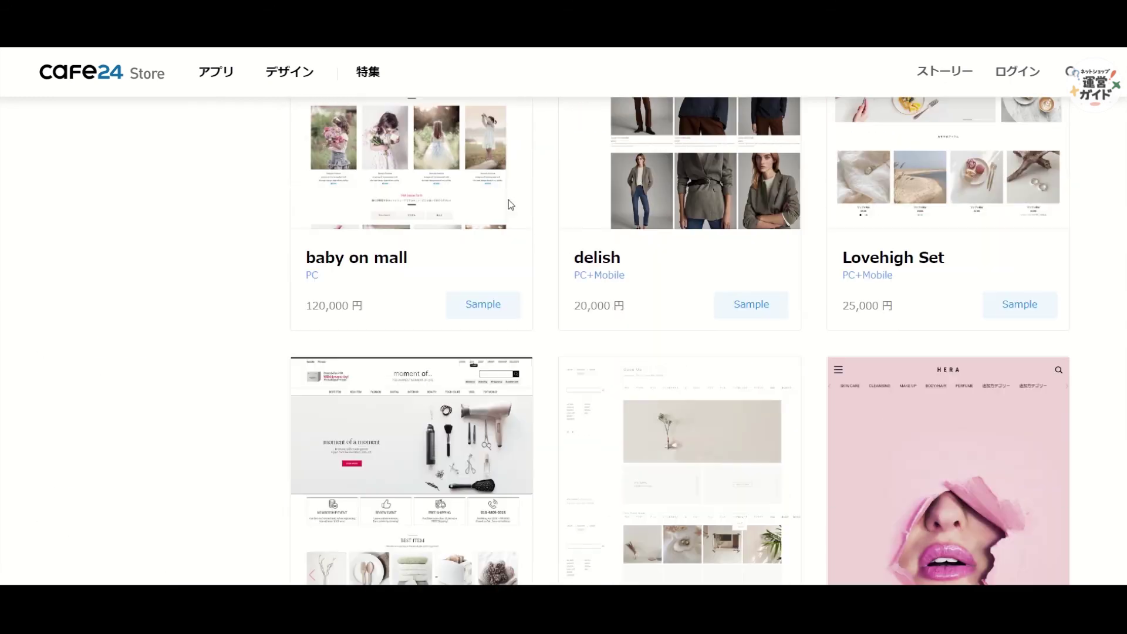
scroll(509, 204, up, 11)
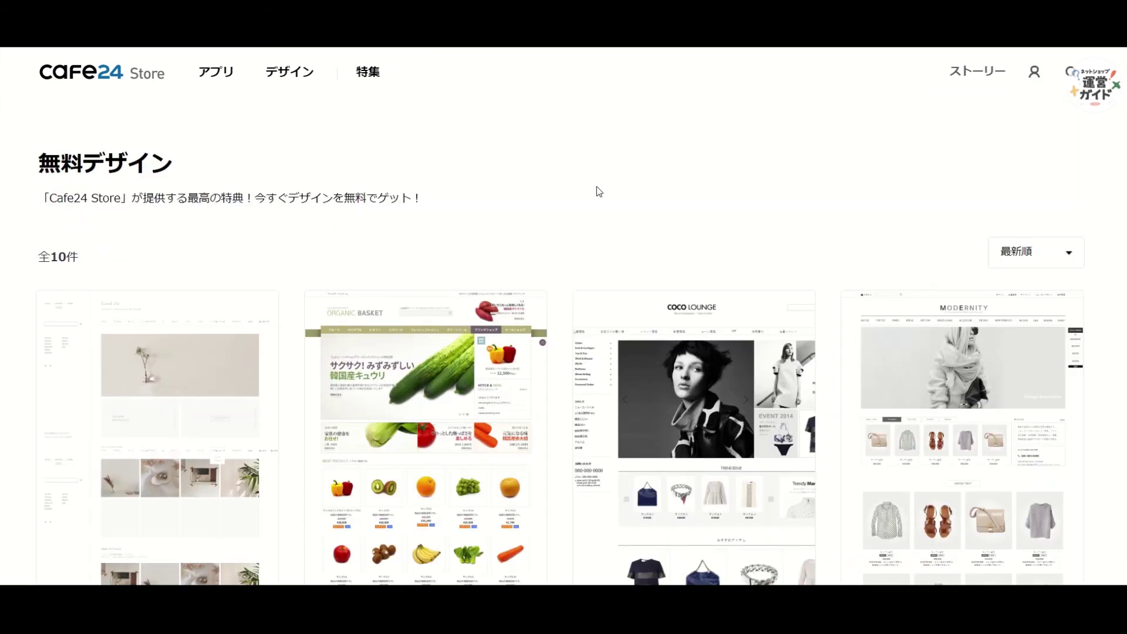
Preview the sample of the free Good Up Set design in its mobile and PC versions.
scroll(597, 186, down, 3)
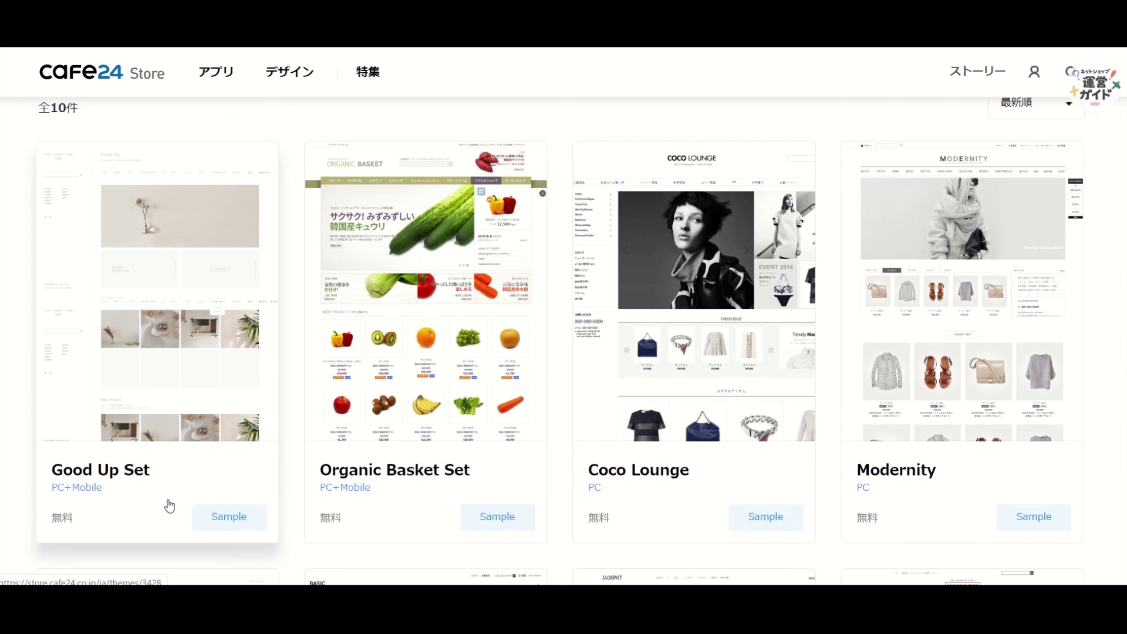
click(202, 518)
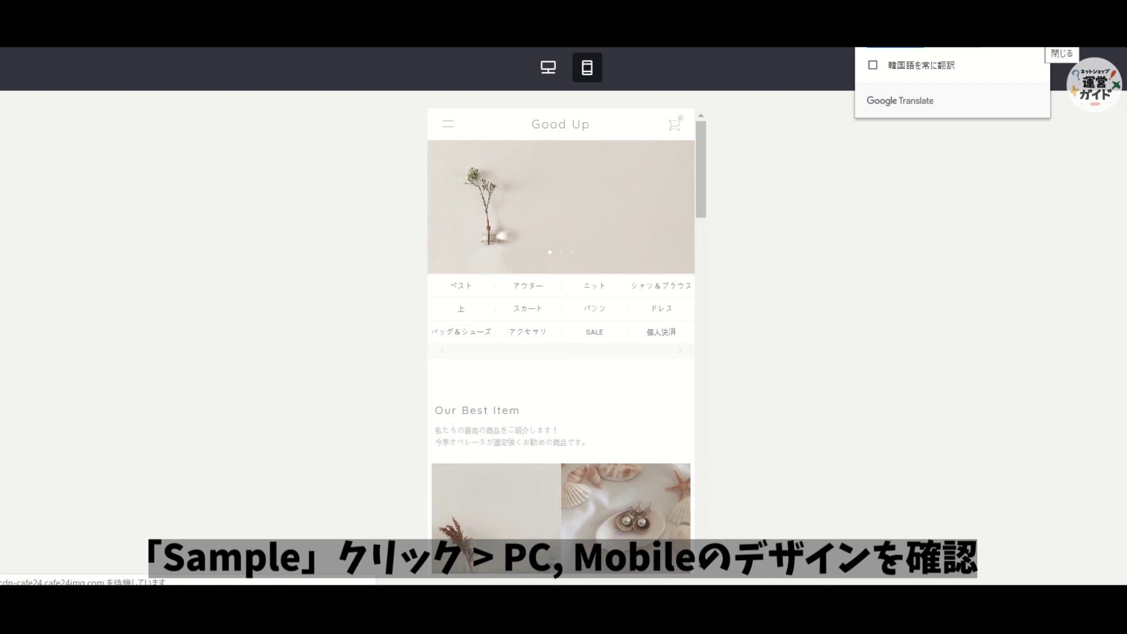
click(1040, 40)
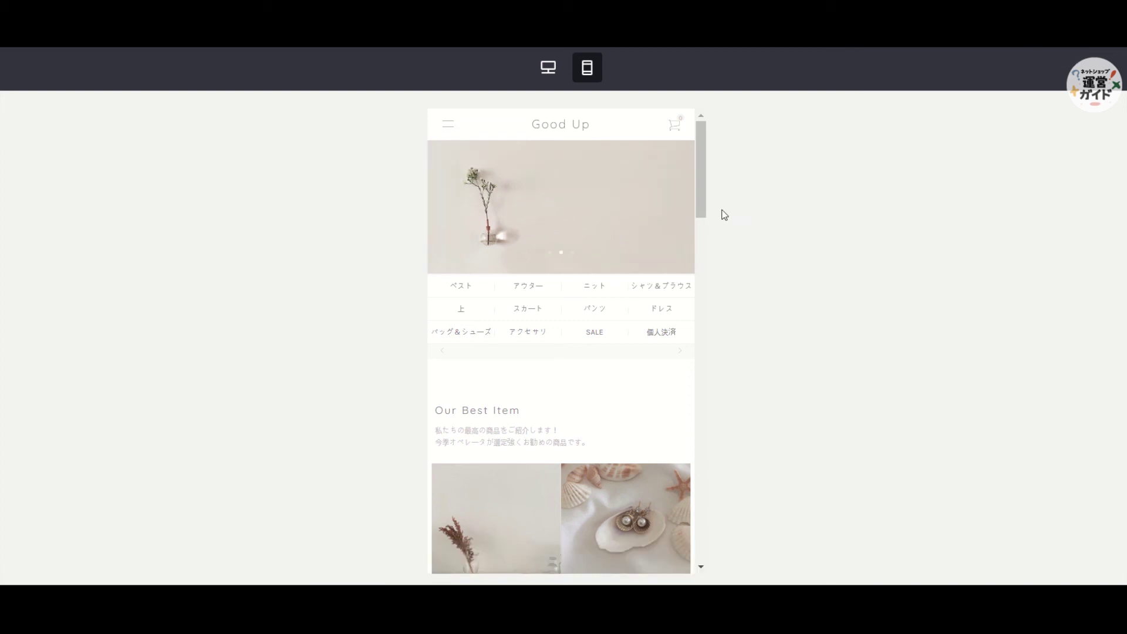
drag(700, 196, 709, 163)
click(548, 69)
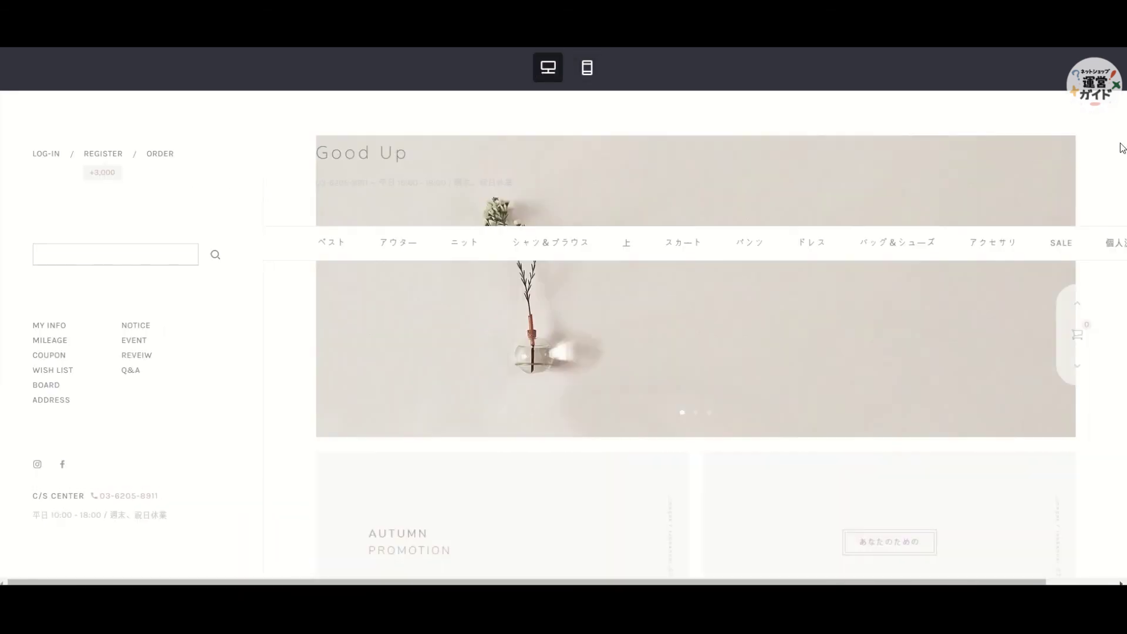
scroll(695, 353, down, 15)
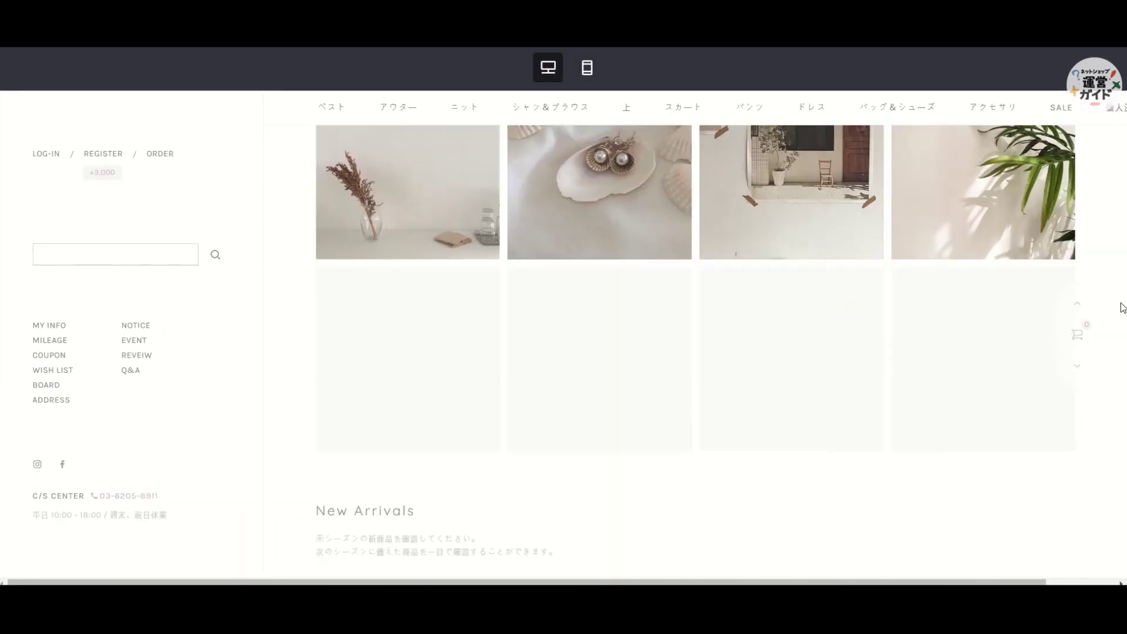
scroll(695, 352, up, 15)
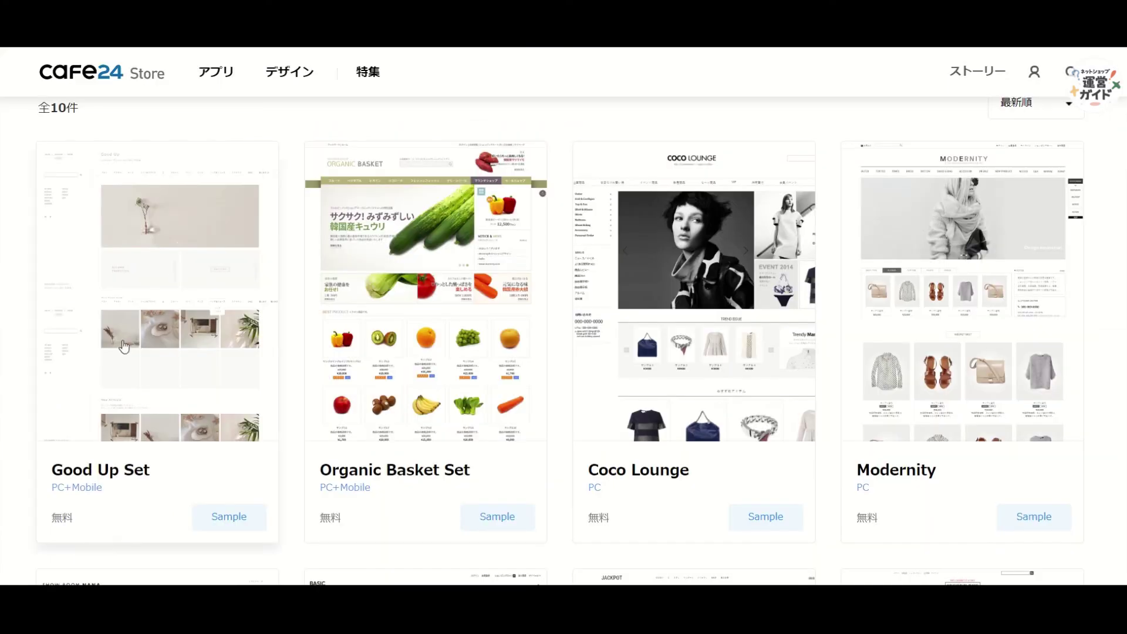
Open the product details of the free Good Up Set design and start its purchase.
click(124, 384)
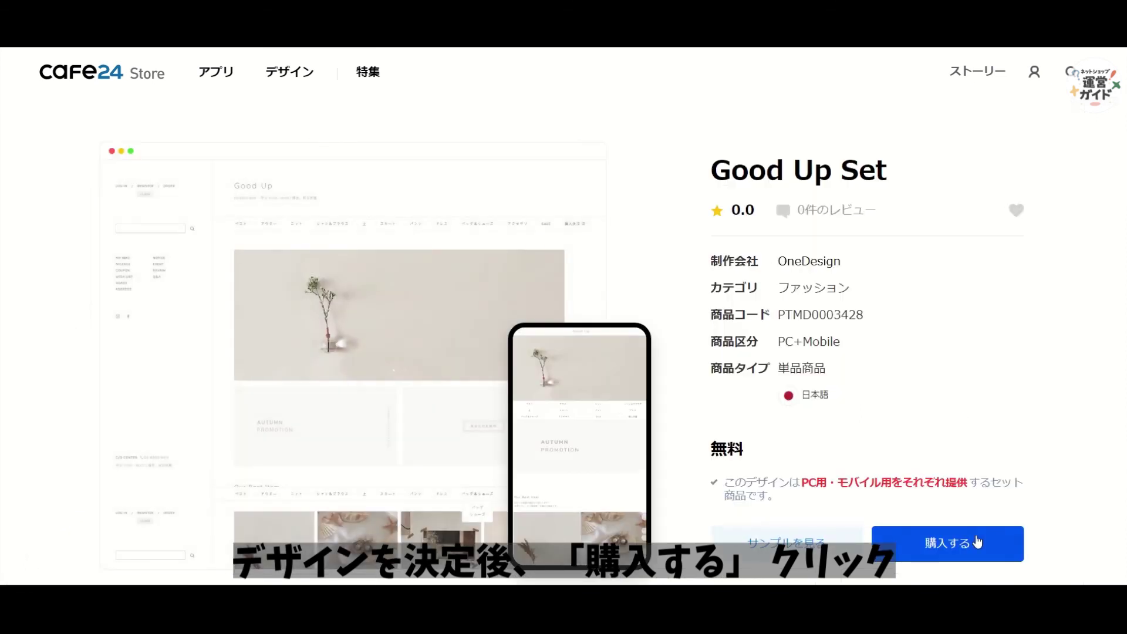
click(976, 541)
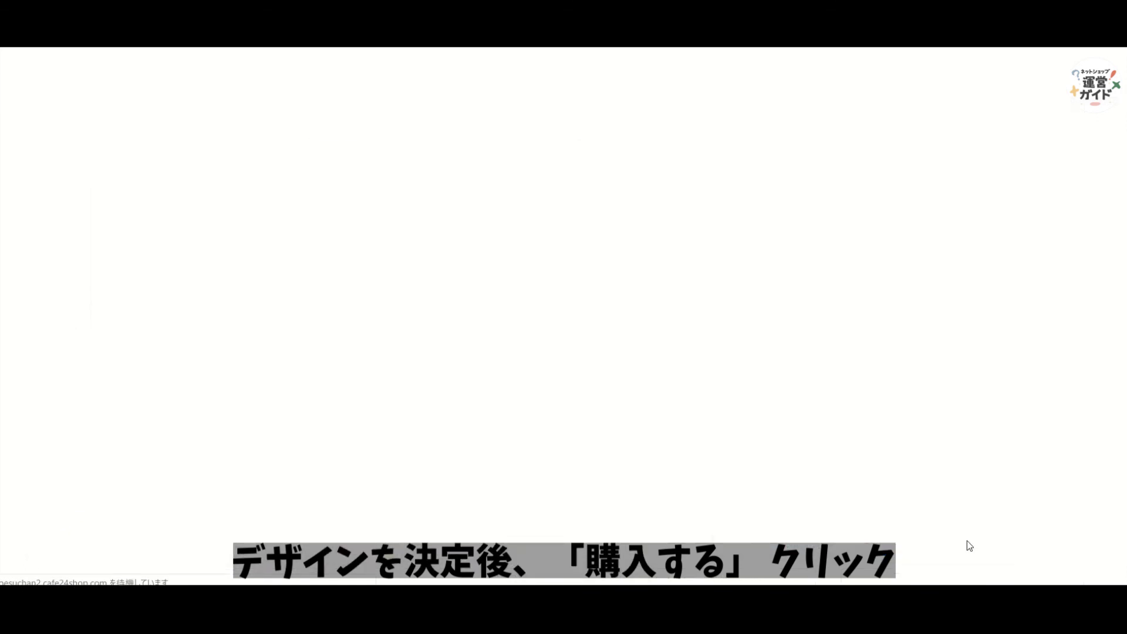